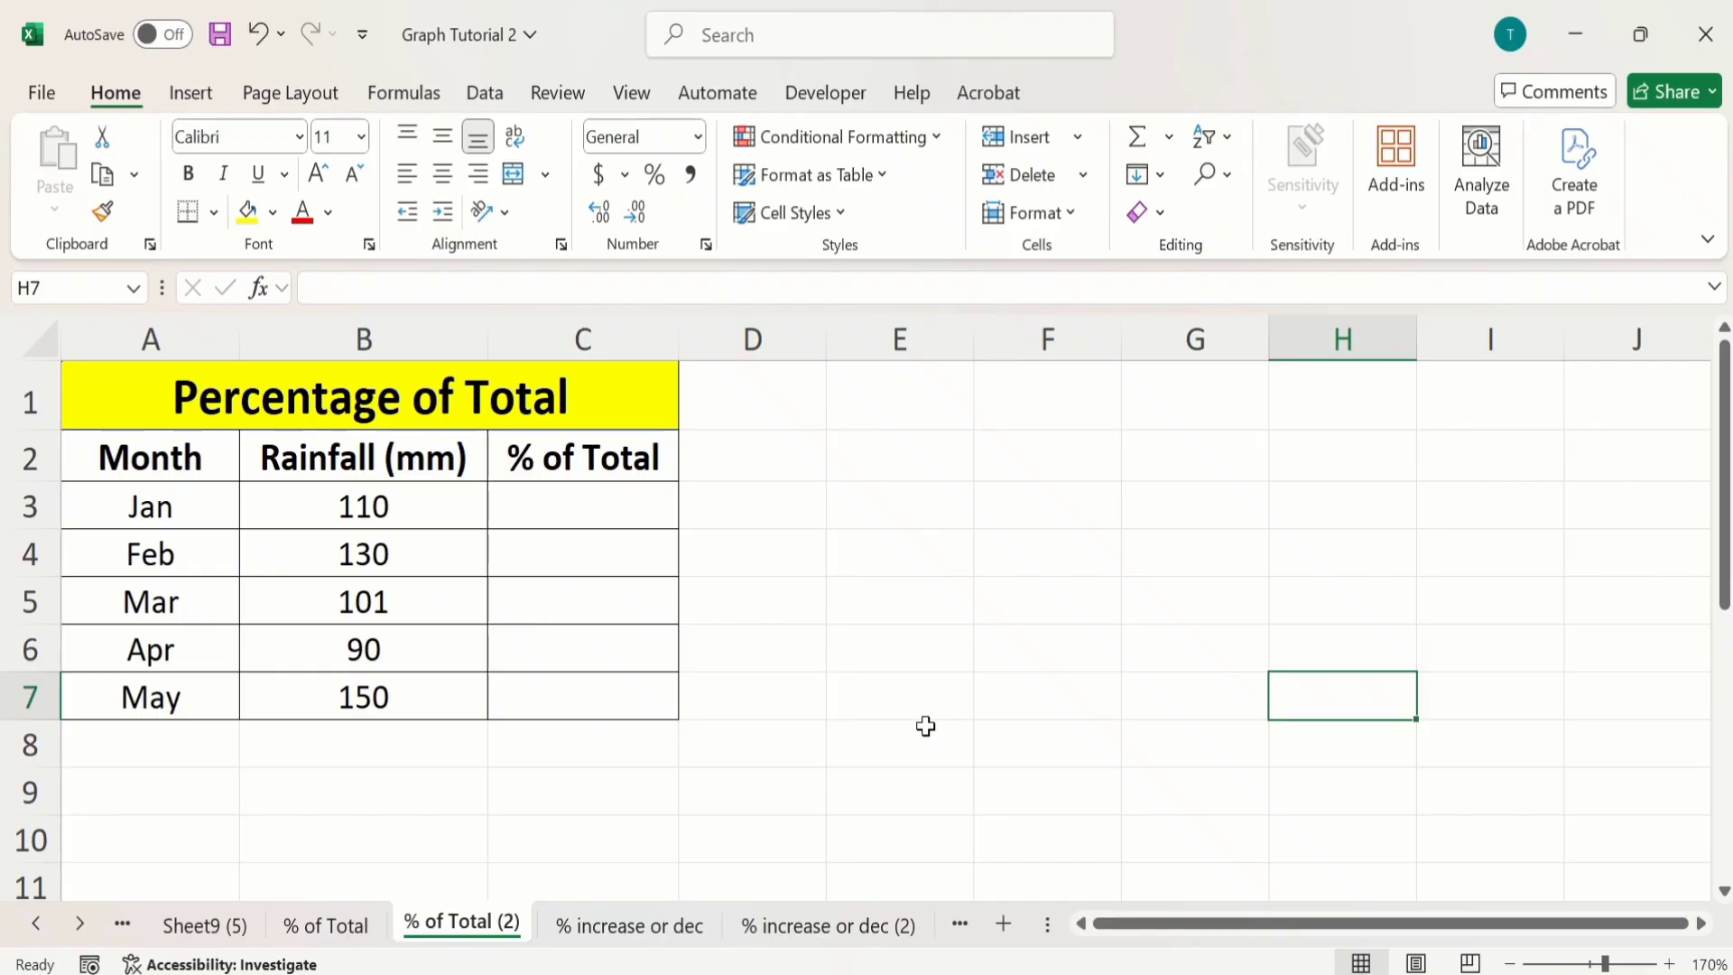
- Enter the label Total in cell A9 below the month list
{"action": "left_click", "coordinate": [171, 797]}
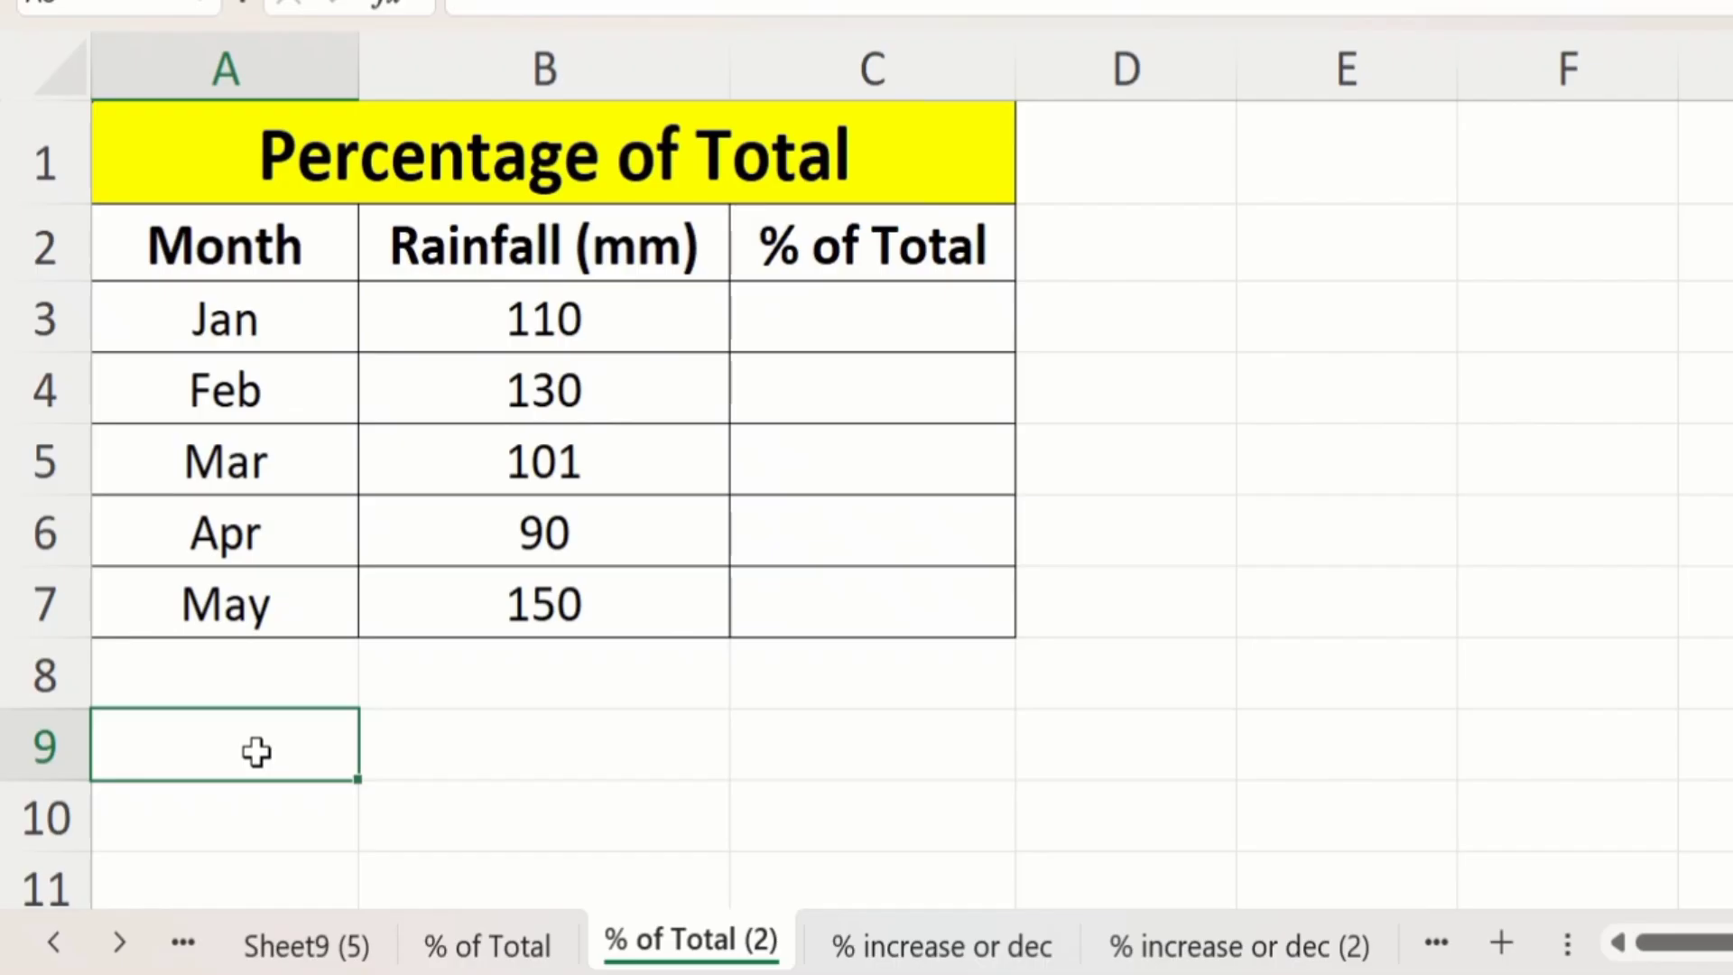
{"action": "type", "text": "Tota"}
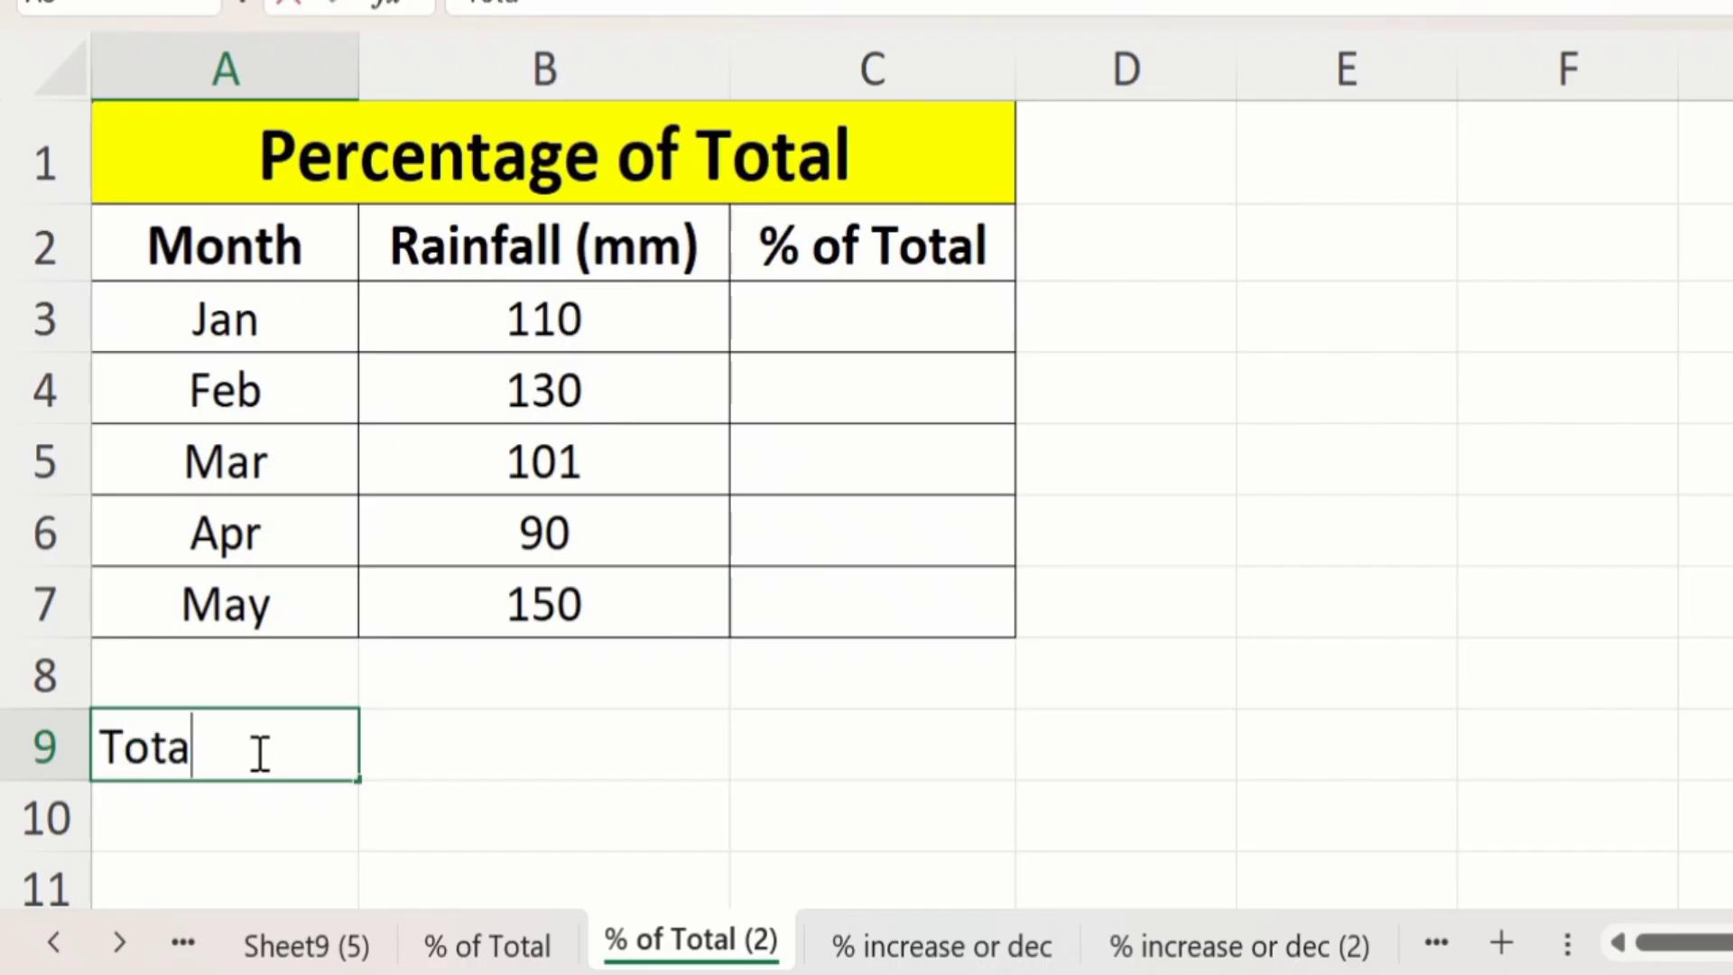
{"action": "type", "text": "l"}
- Sum the rainfall values in cell B9 with the formula =SUM(B3:B7)
{"action": "left_click", "coordinate": [626, 760]}
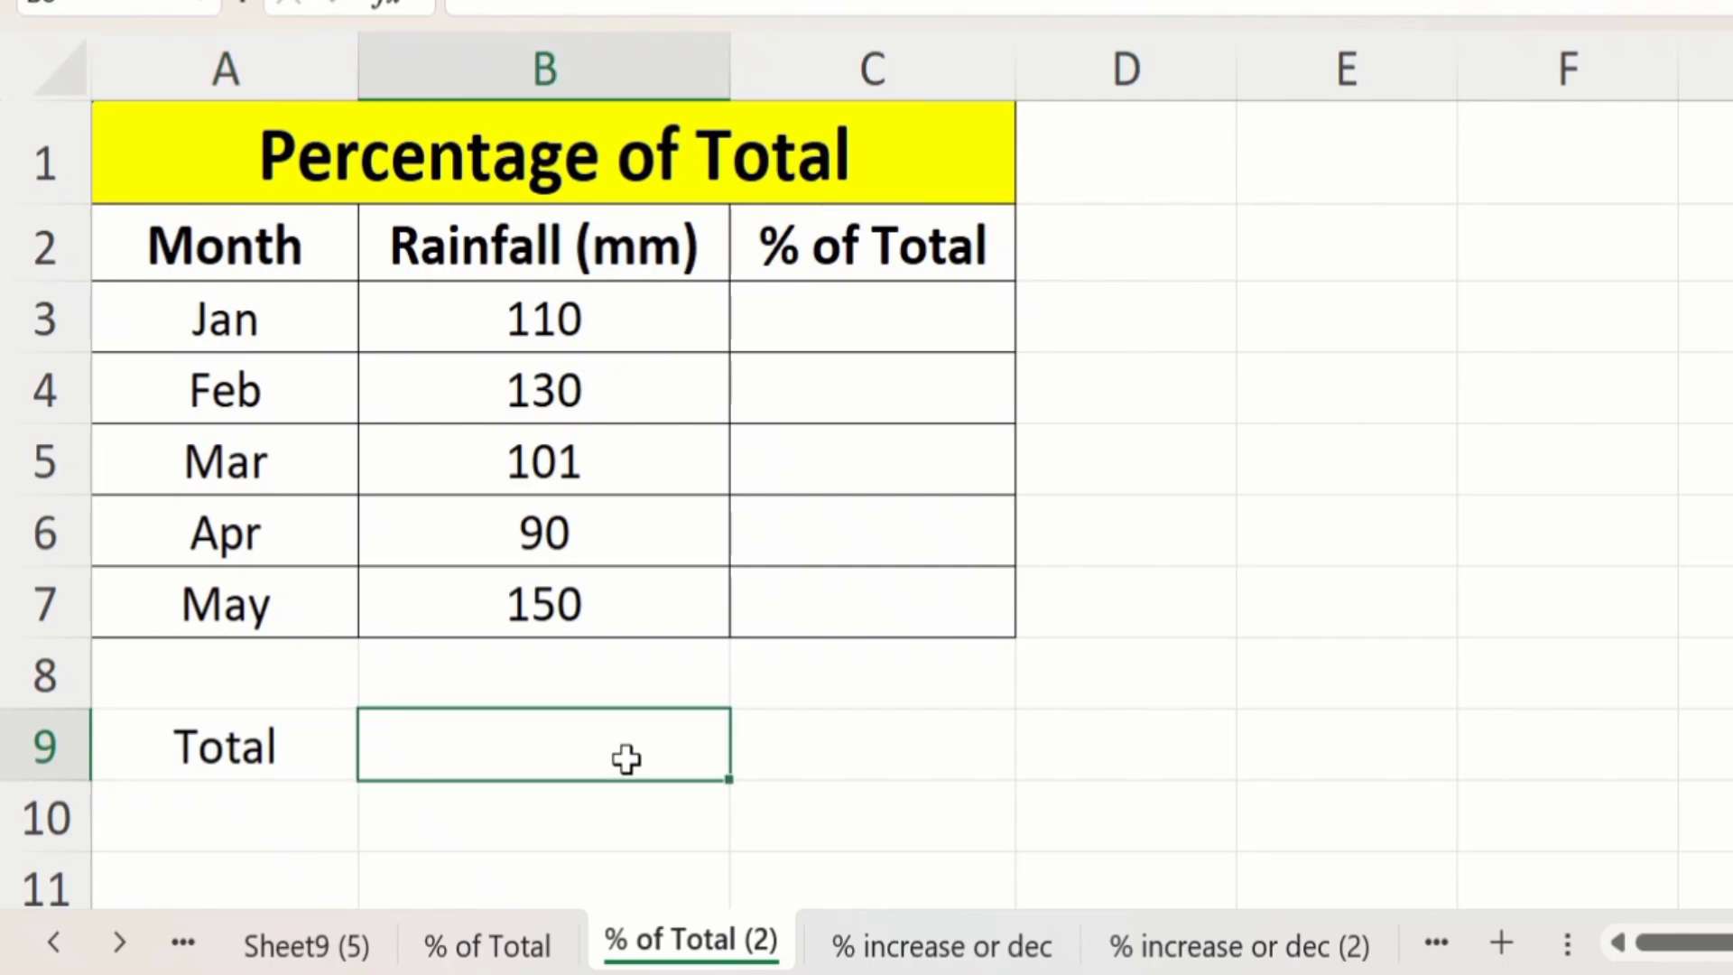
{"action": "type", "text": "=sum"}
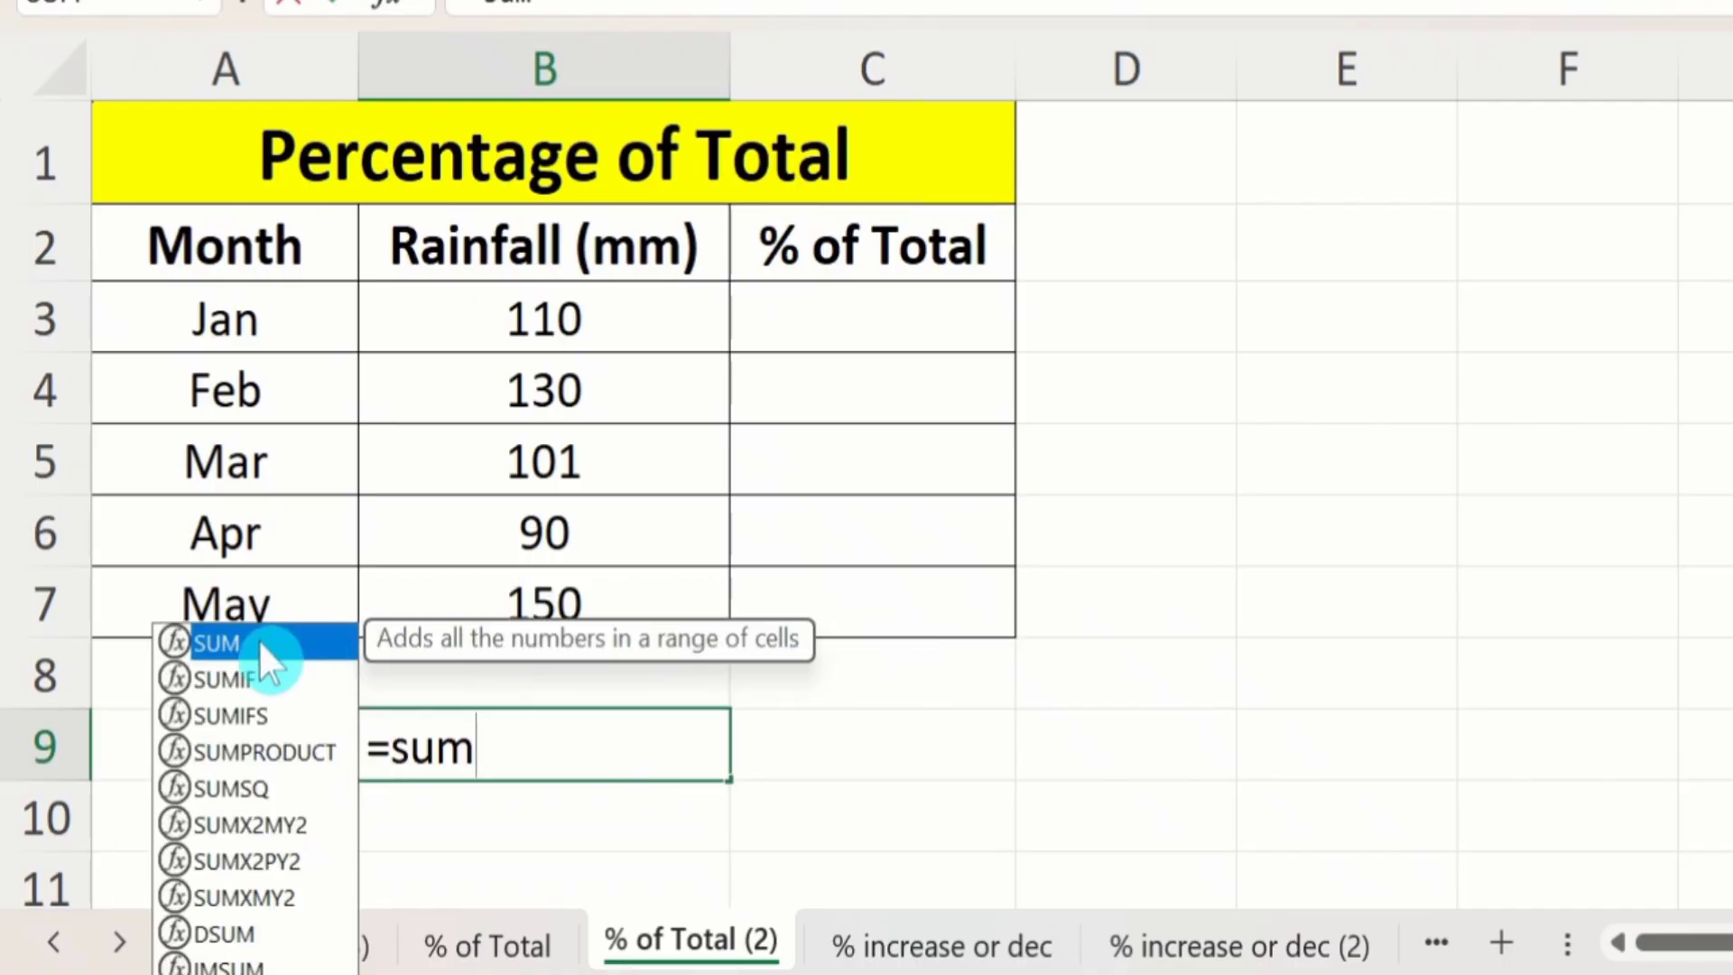
{"action": "double_click", "coordinate": [271, 648]}
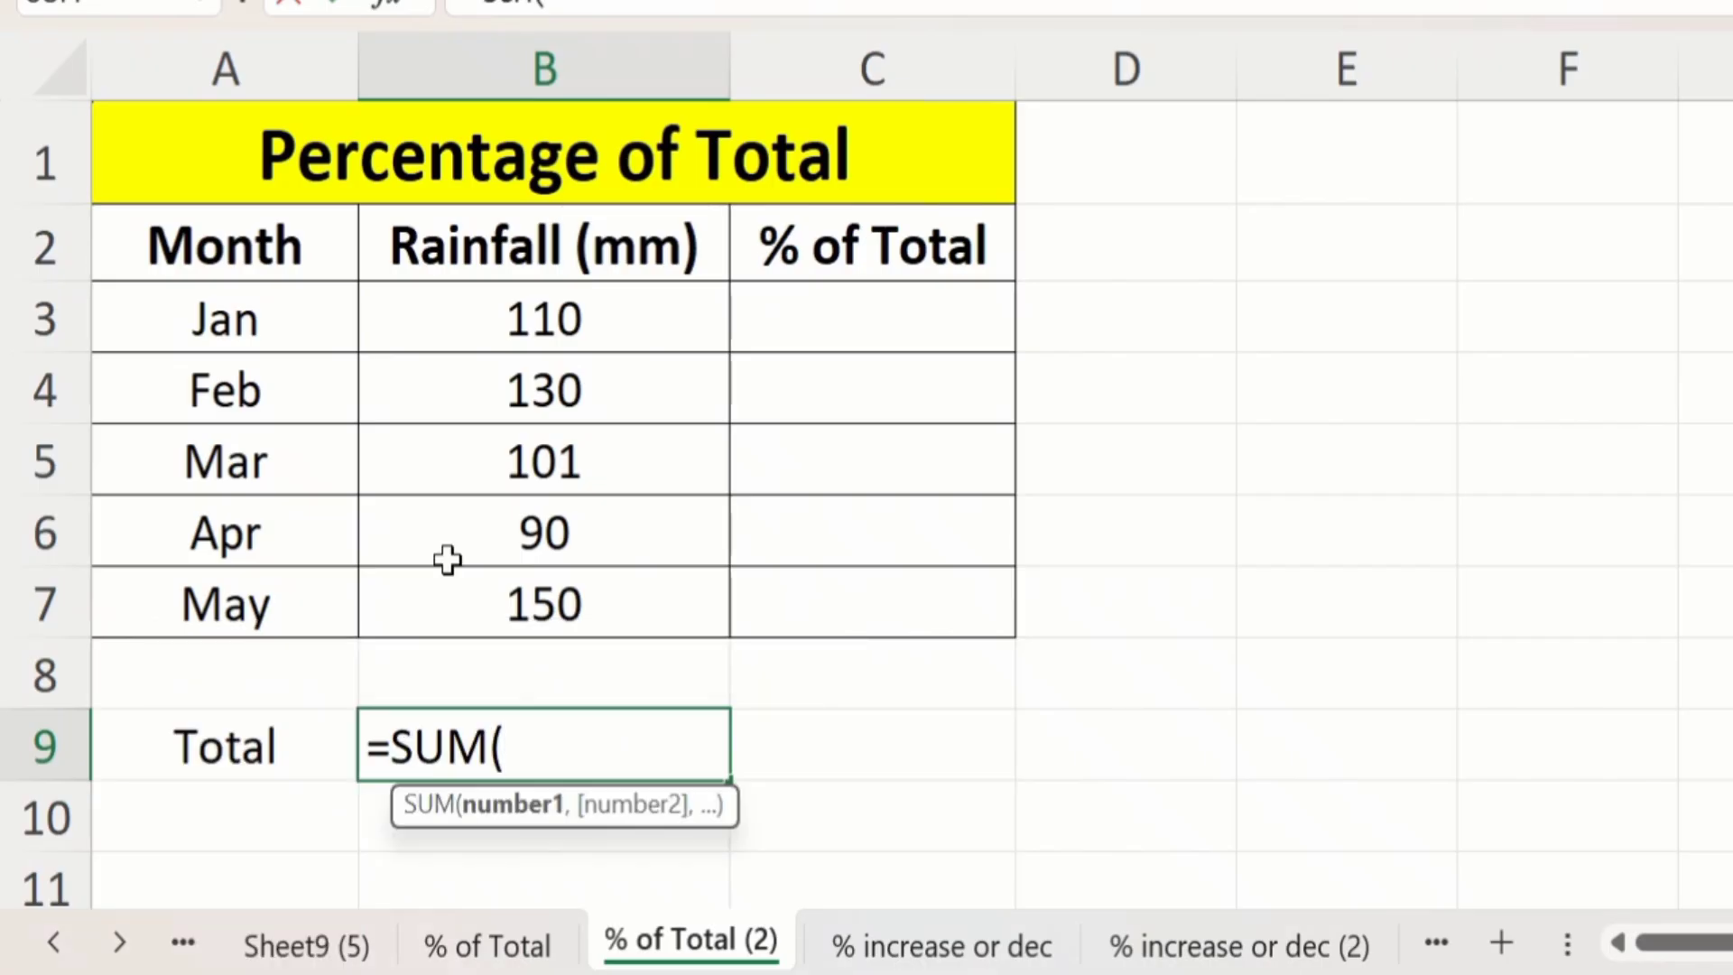
{"action": "left_click_drag", "start_coordinate": [614, 323], "coordinate": [619, 584]}
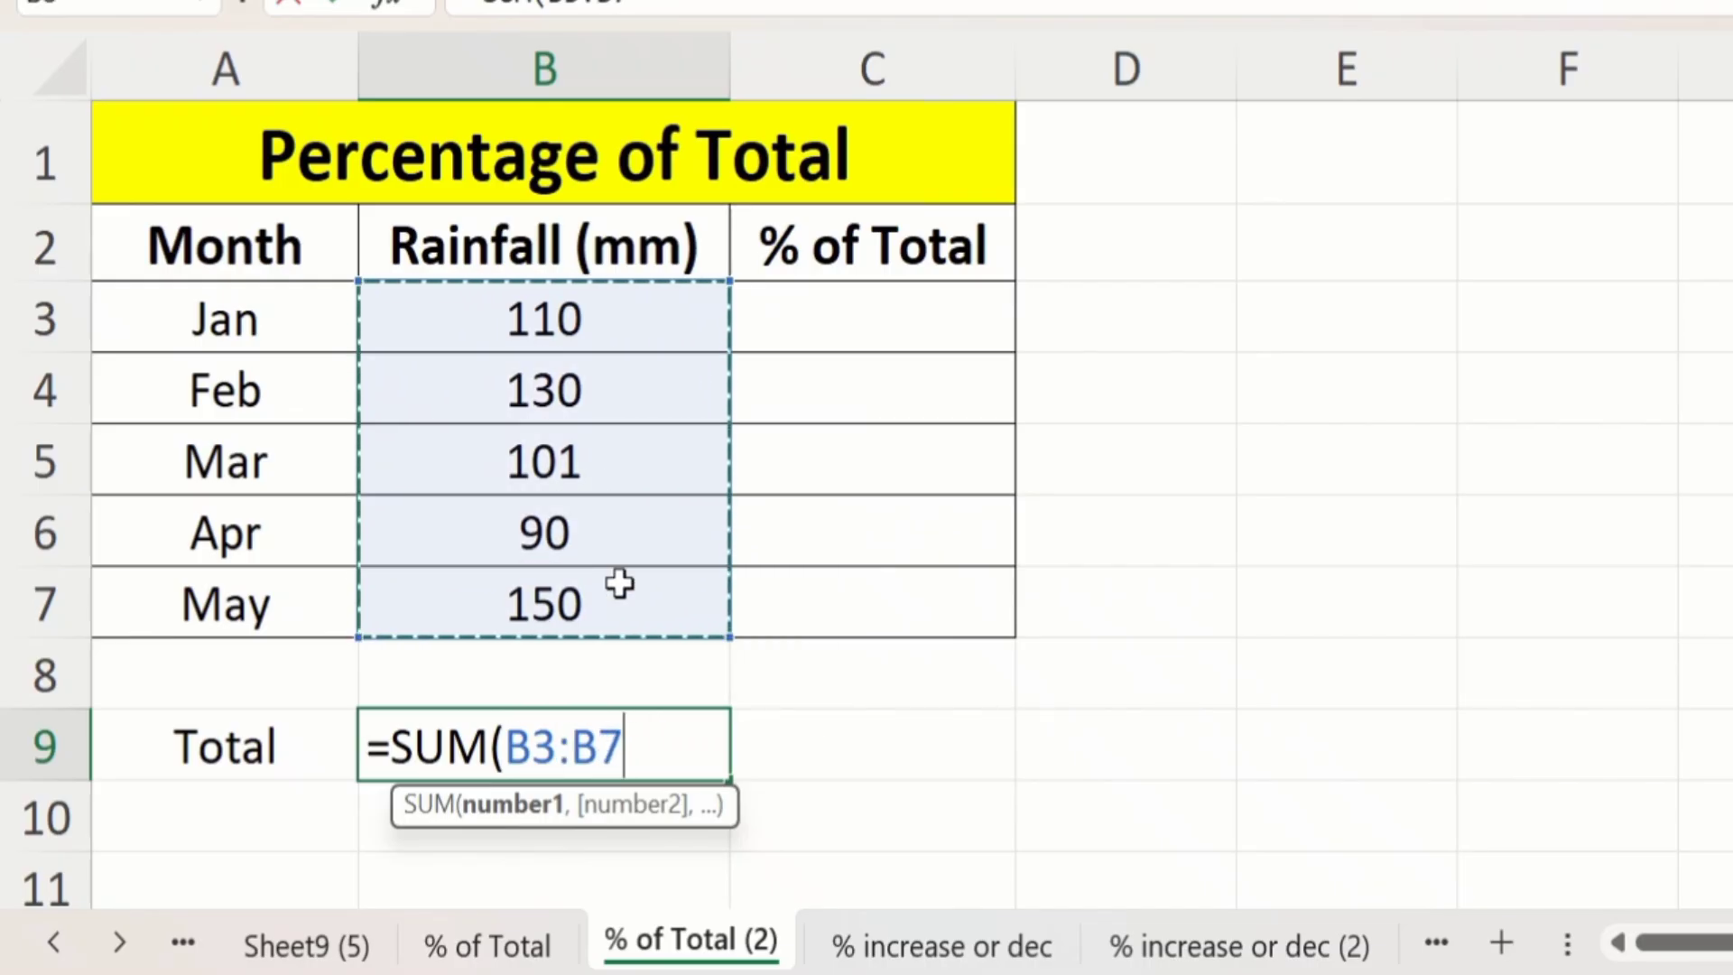
{"action": "type", "text": ")"}
{"action": "key", "text": "Return"}
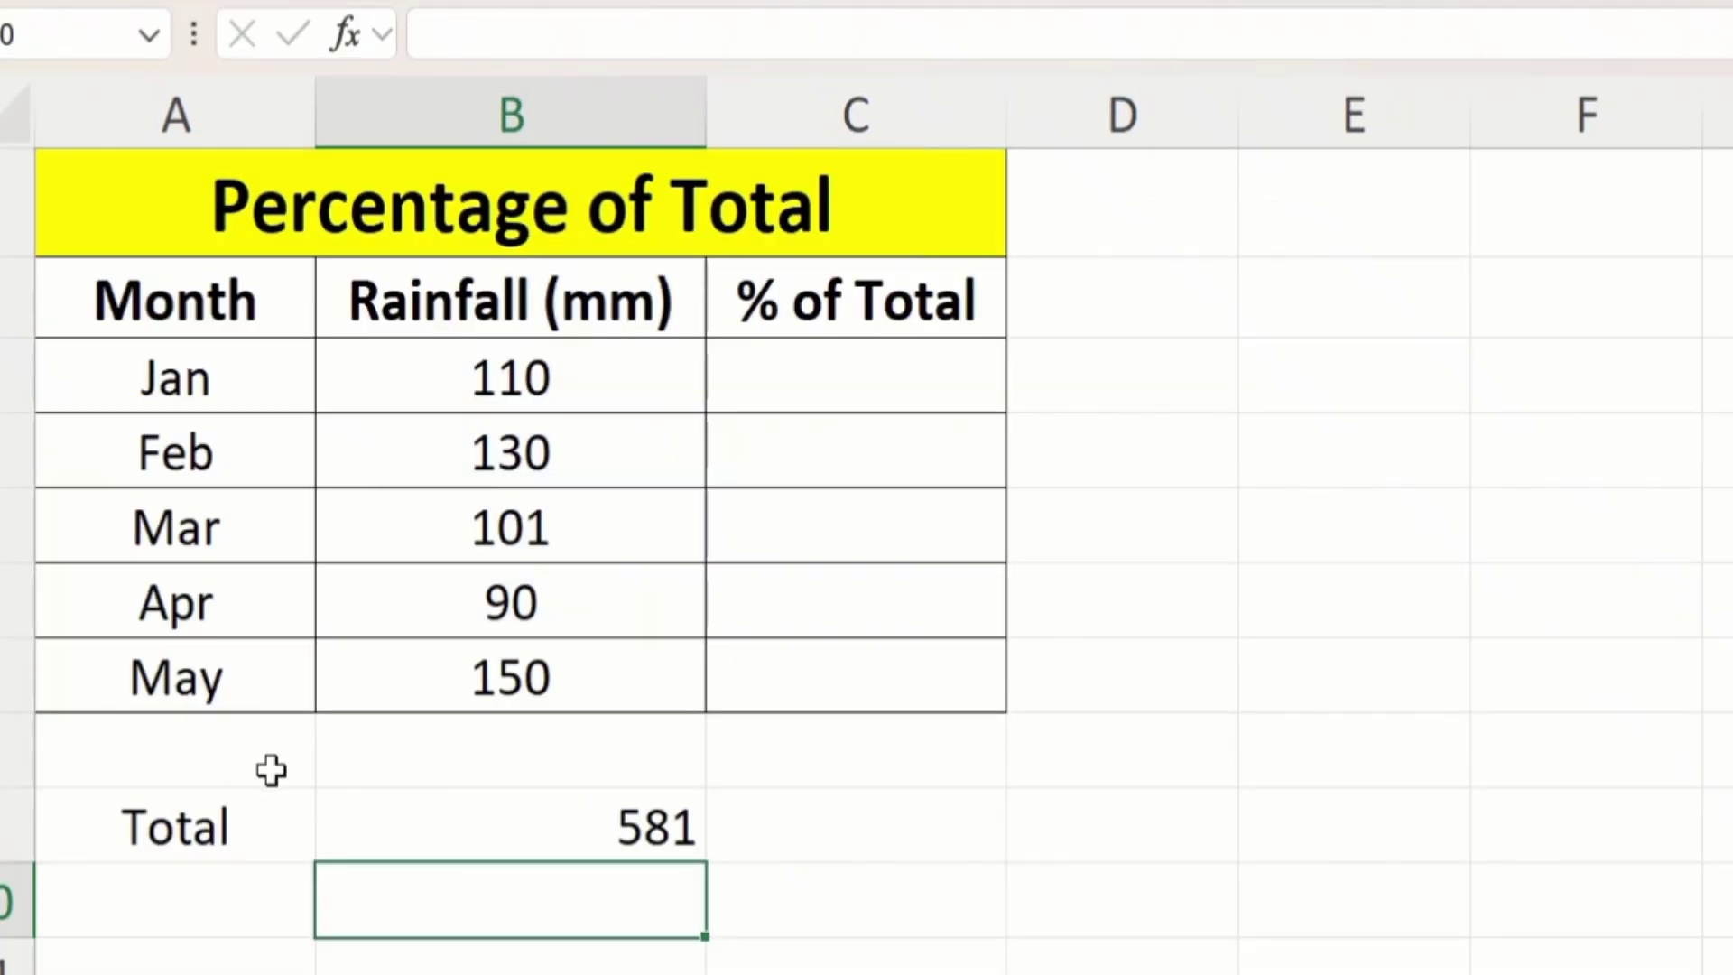
{"action": "left_click", "coordinate": [402, 829]}
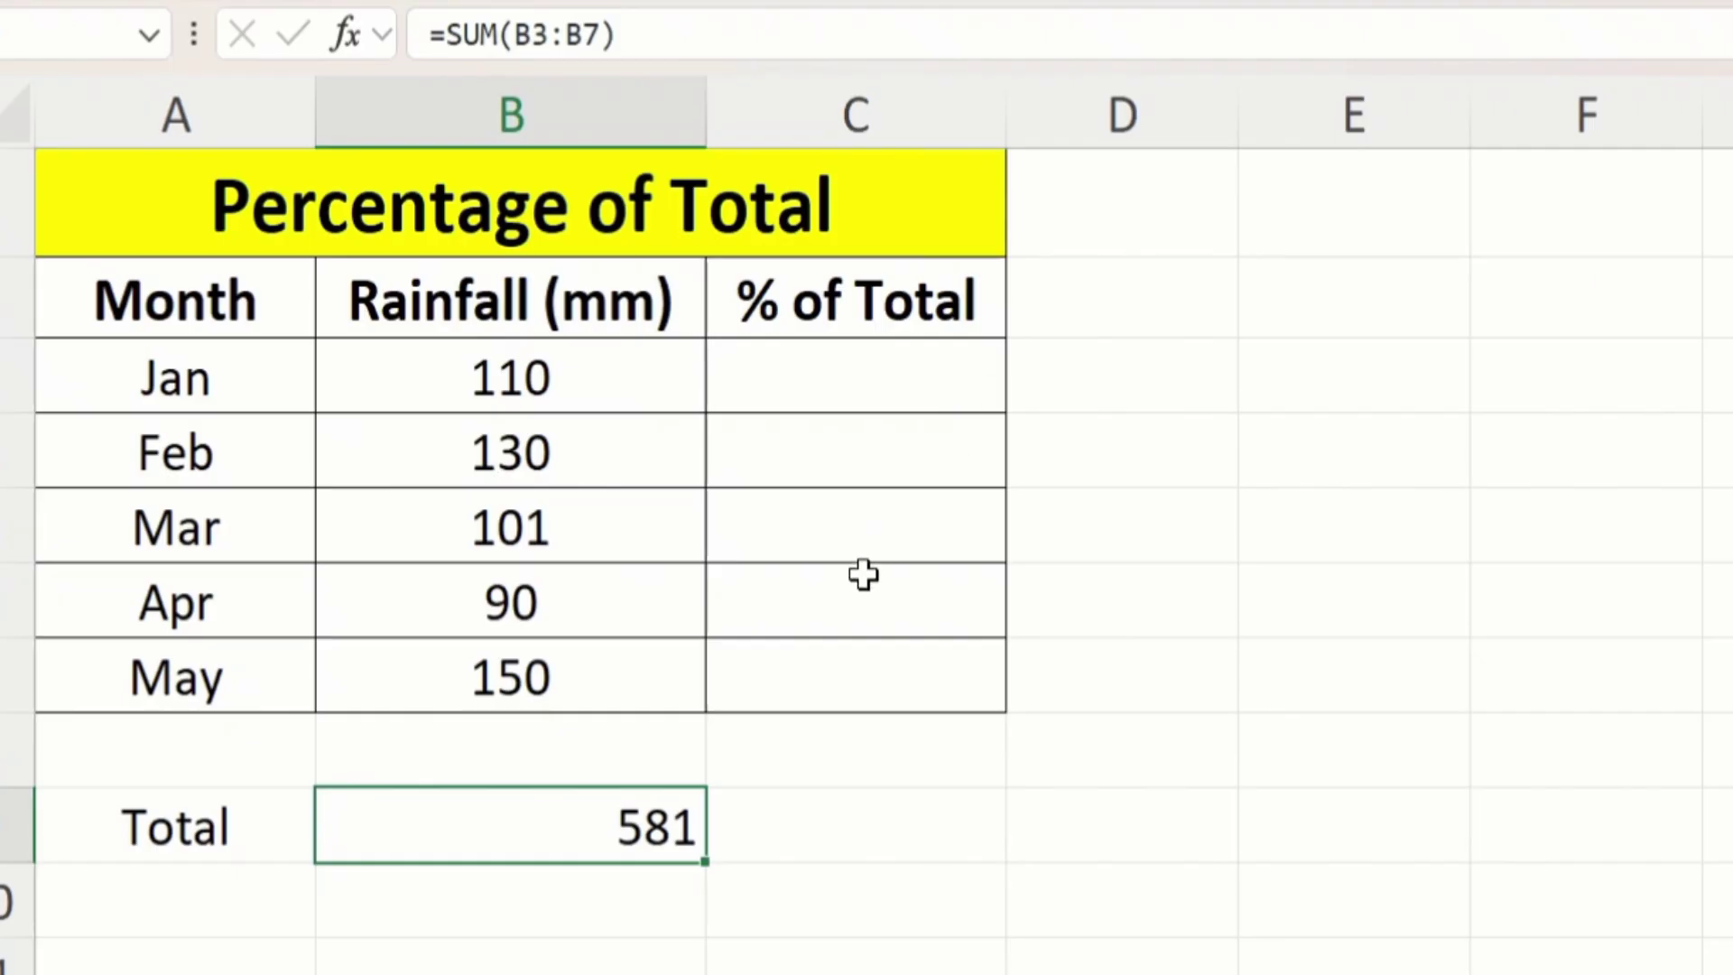
- Build the formula =B3/B9 in cell C3 to divide January's rainfall by the total
{"action": "left_click", "coordinate": [835, 386]}
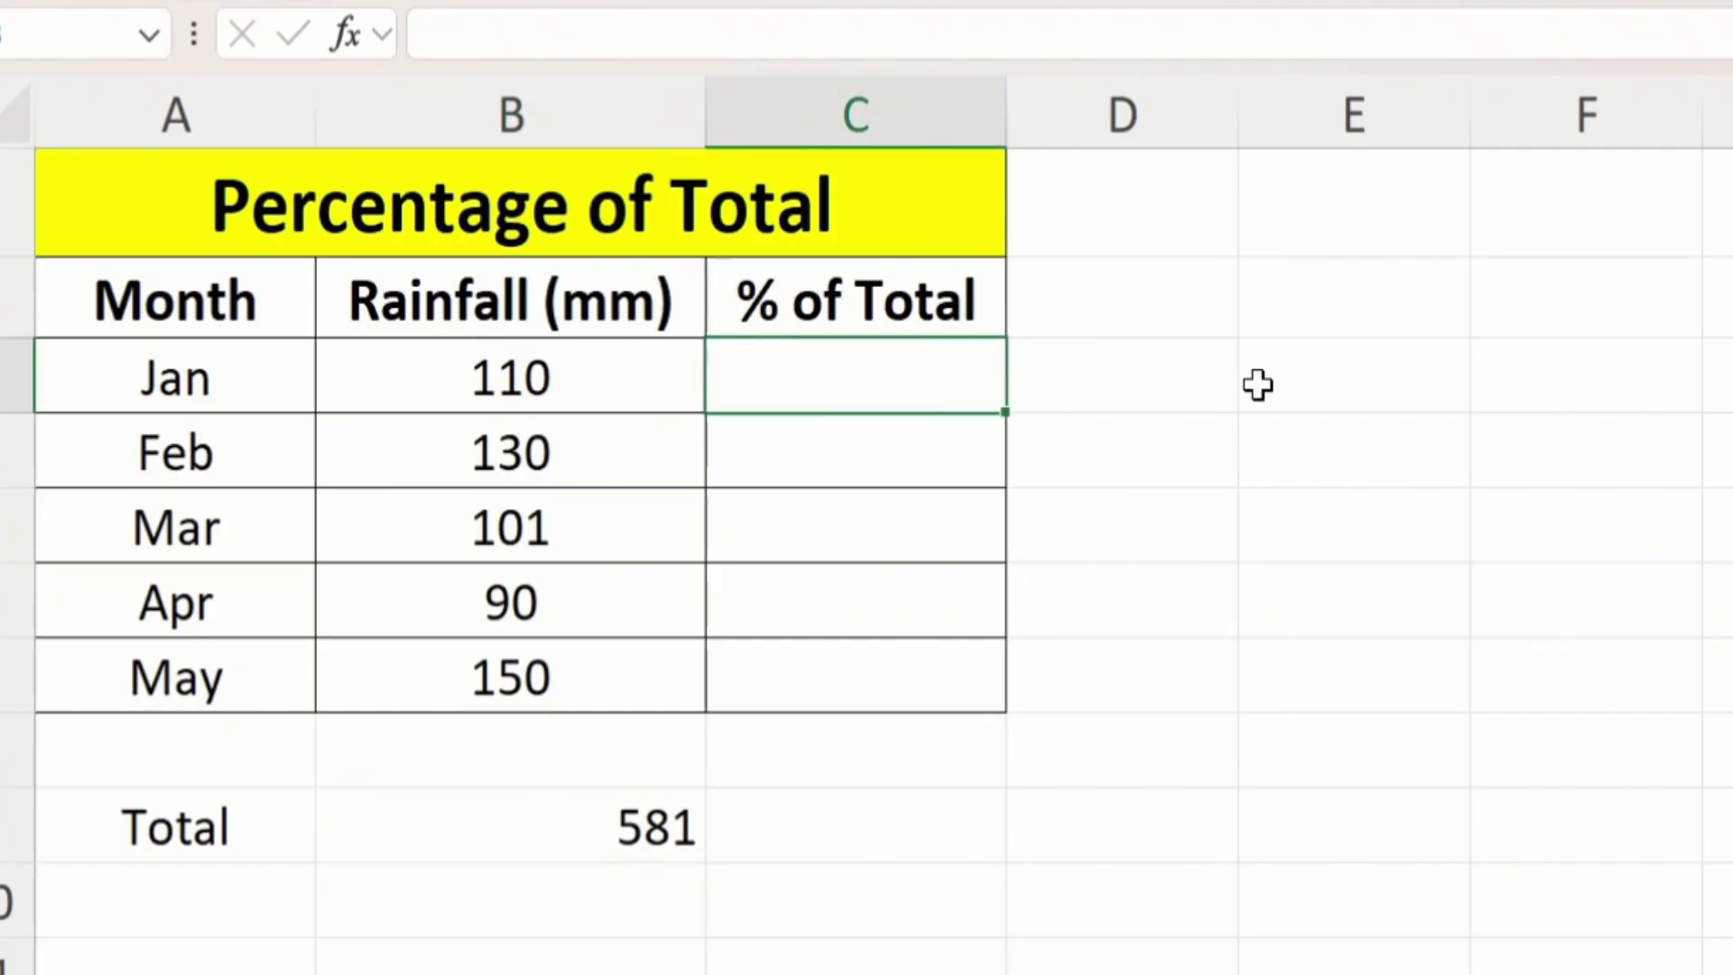
{"action": "type", "text": "="}
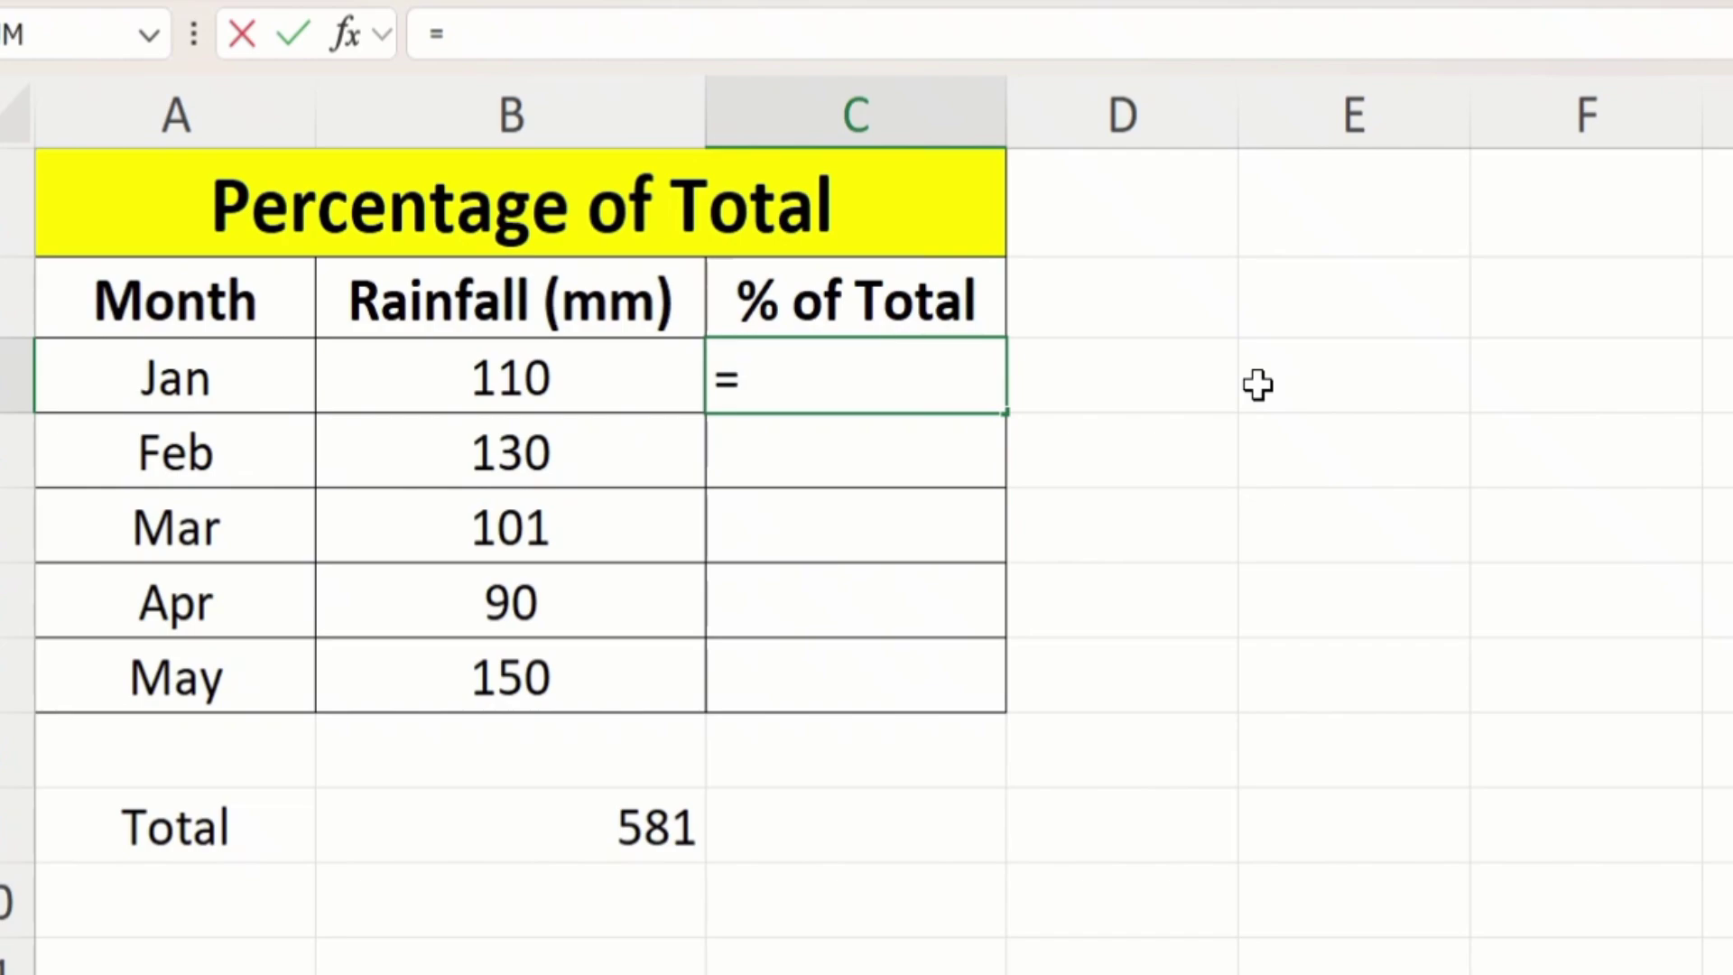
{"action": "left_click", "coordinate": [557, 372]}
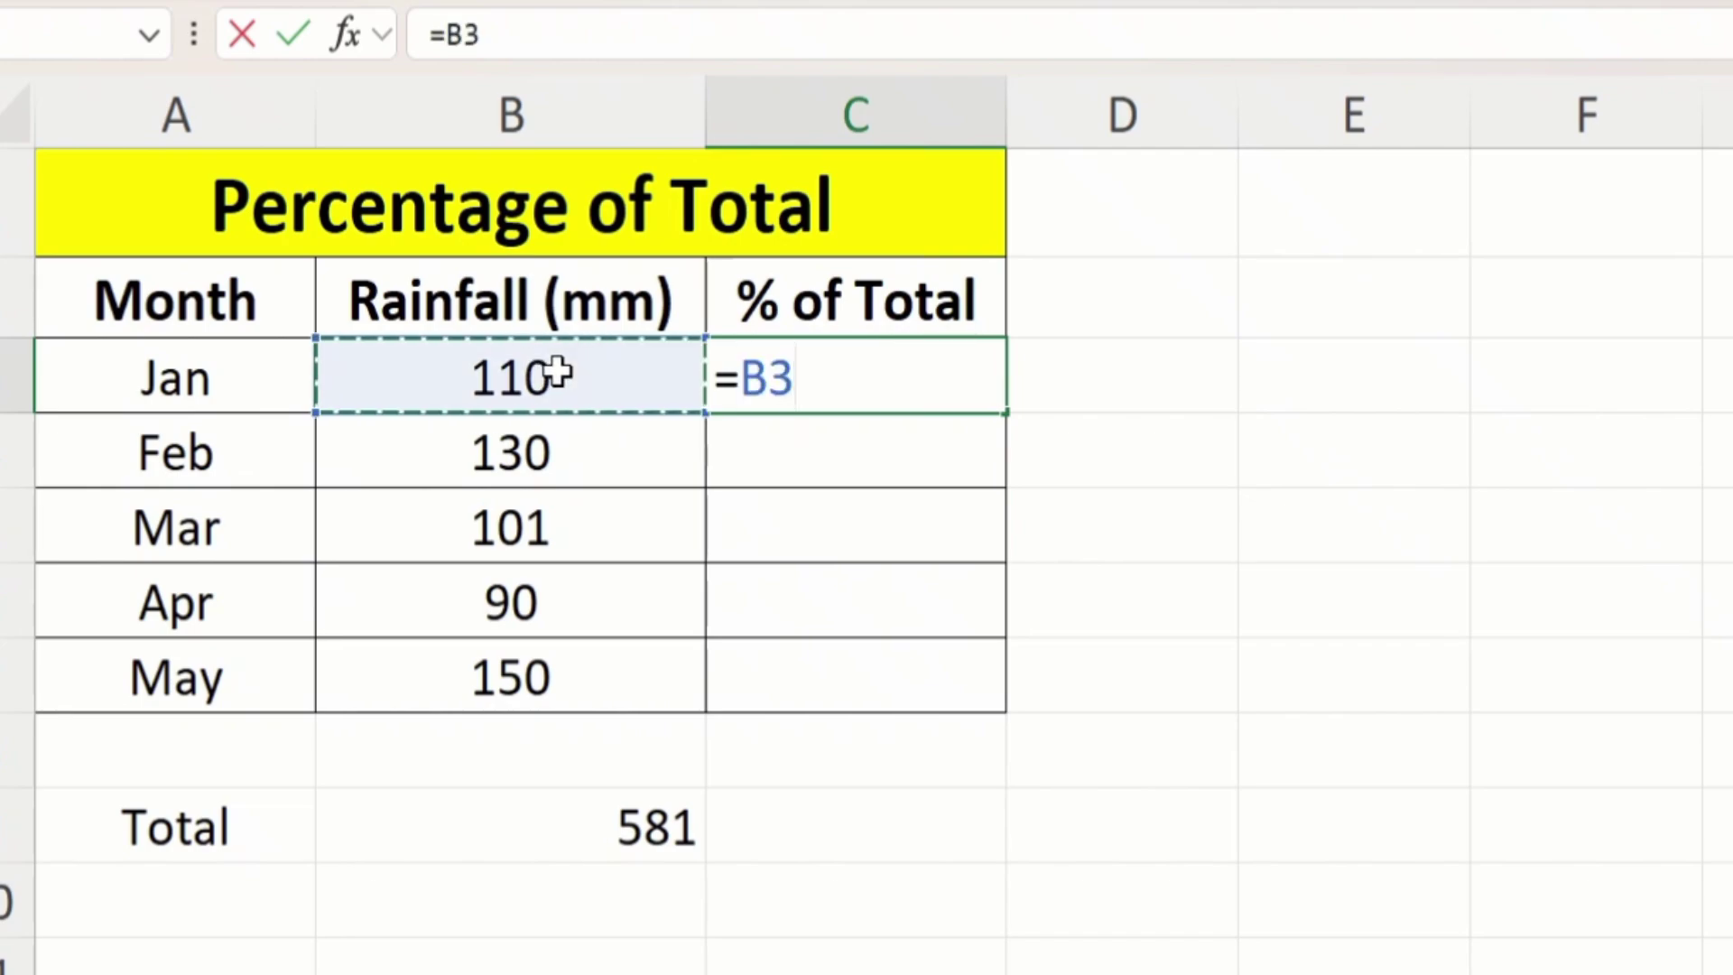
{"action": "type", "text": "/"}
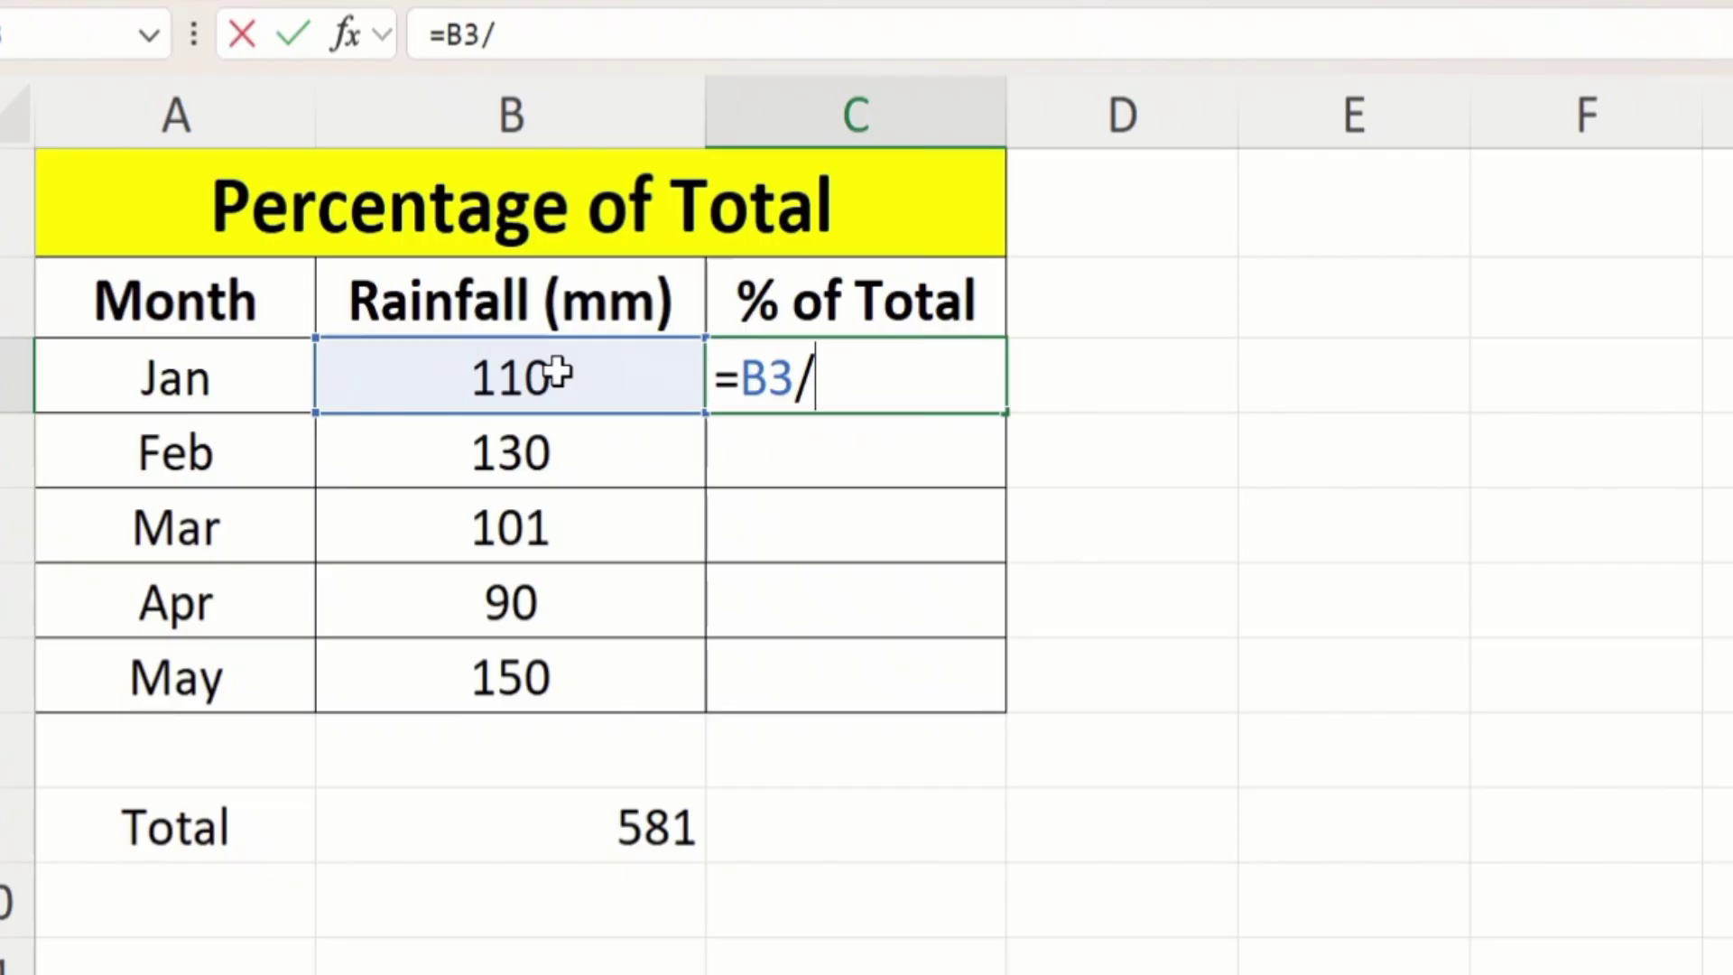
{"action": "left_click", "coordinate": [635, 826]}
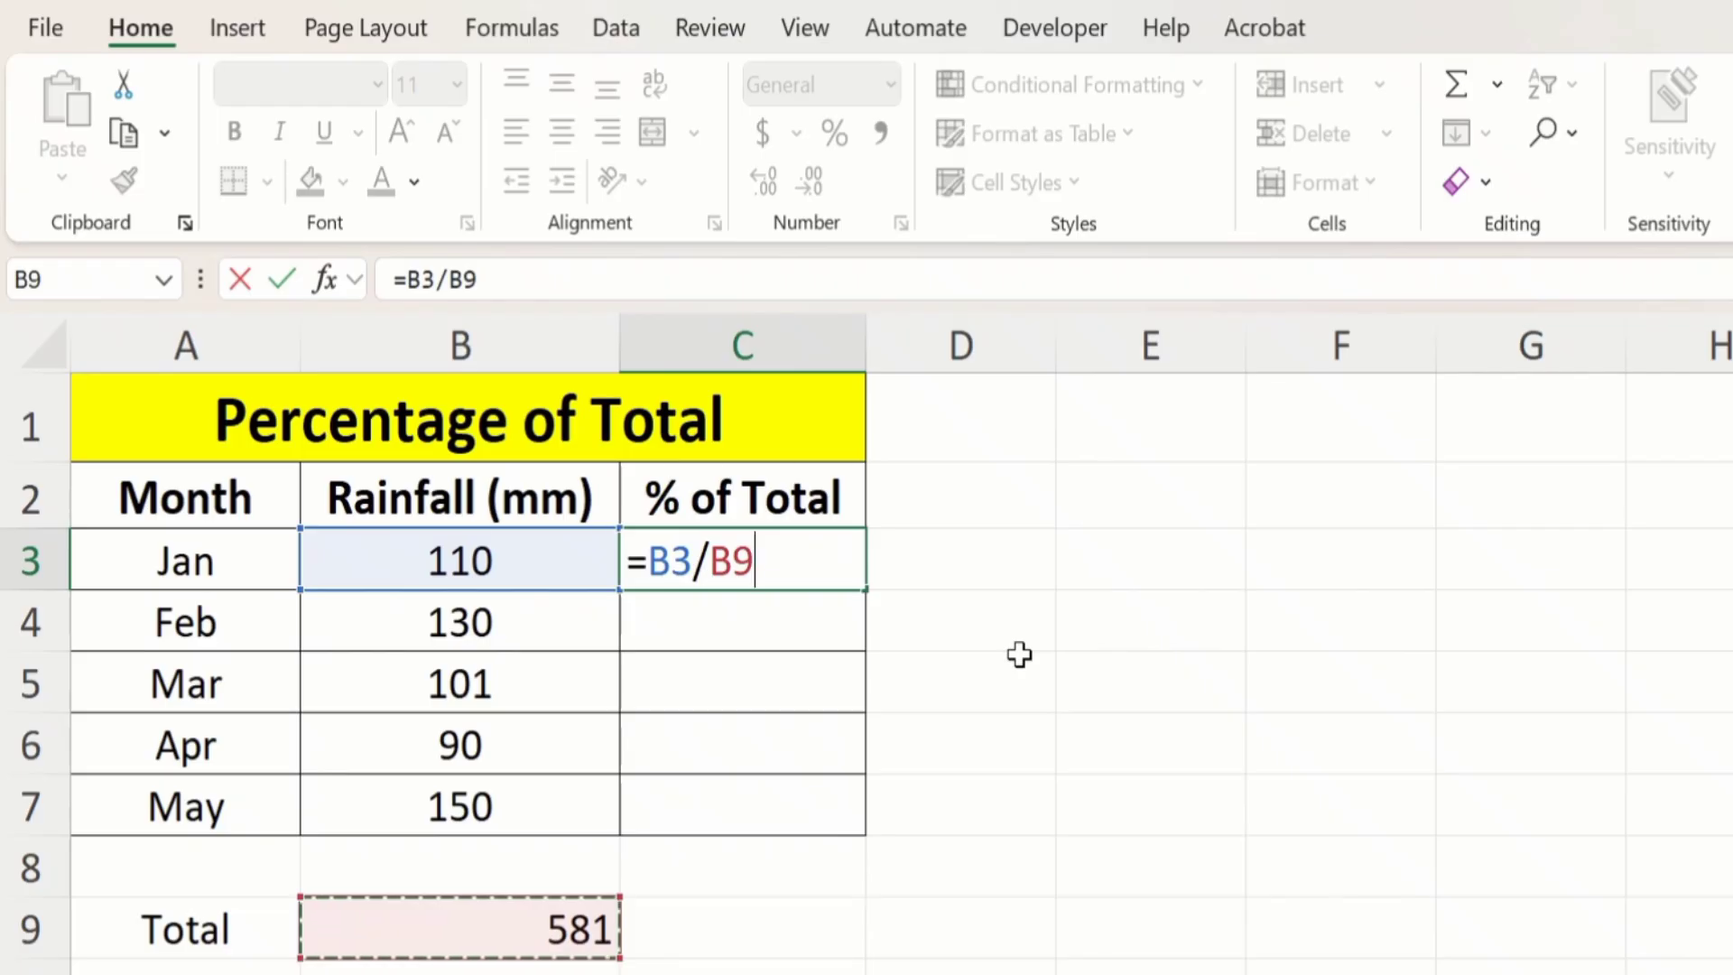
{"action": "left_click", "coordinate": [719, 559]}
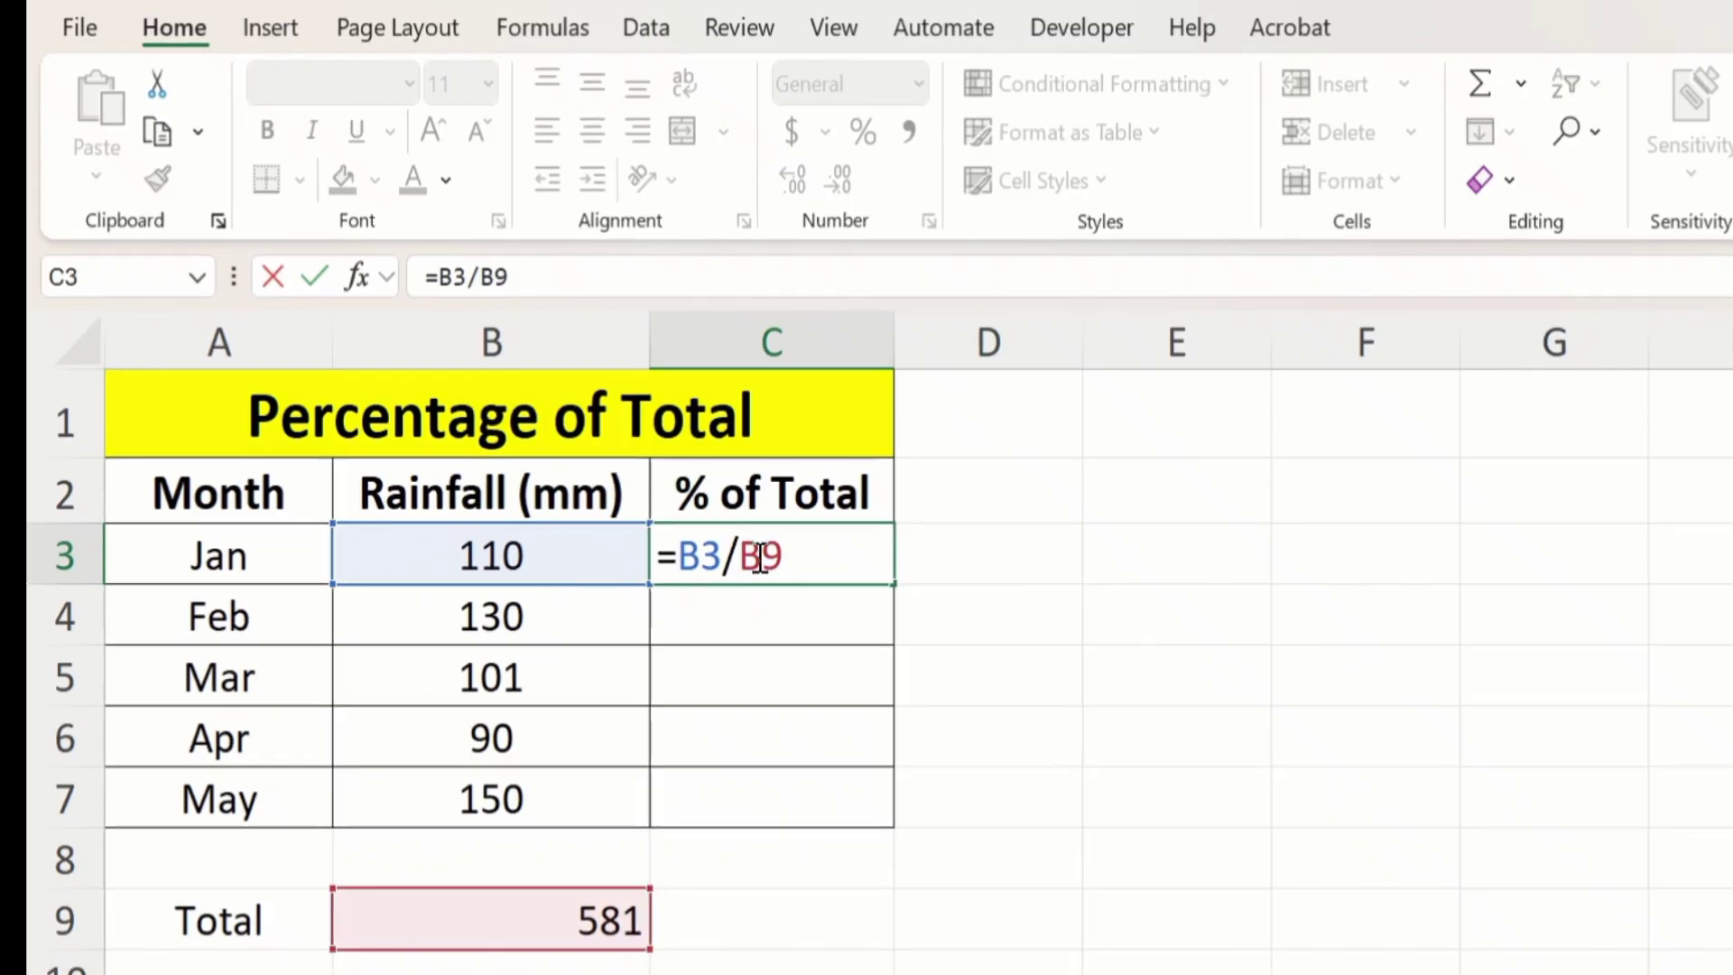
{"action": "type", "text": "$"}
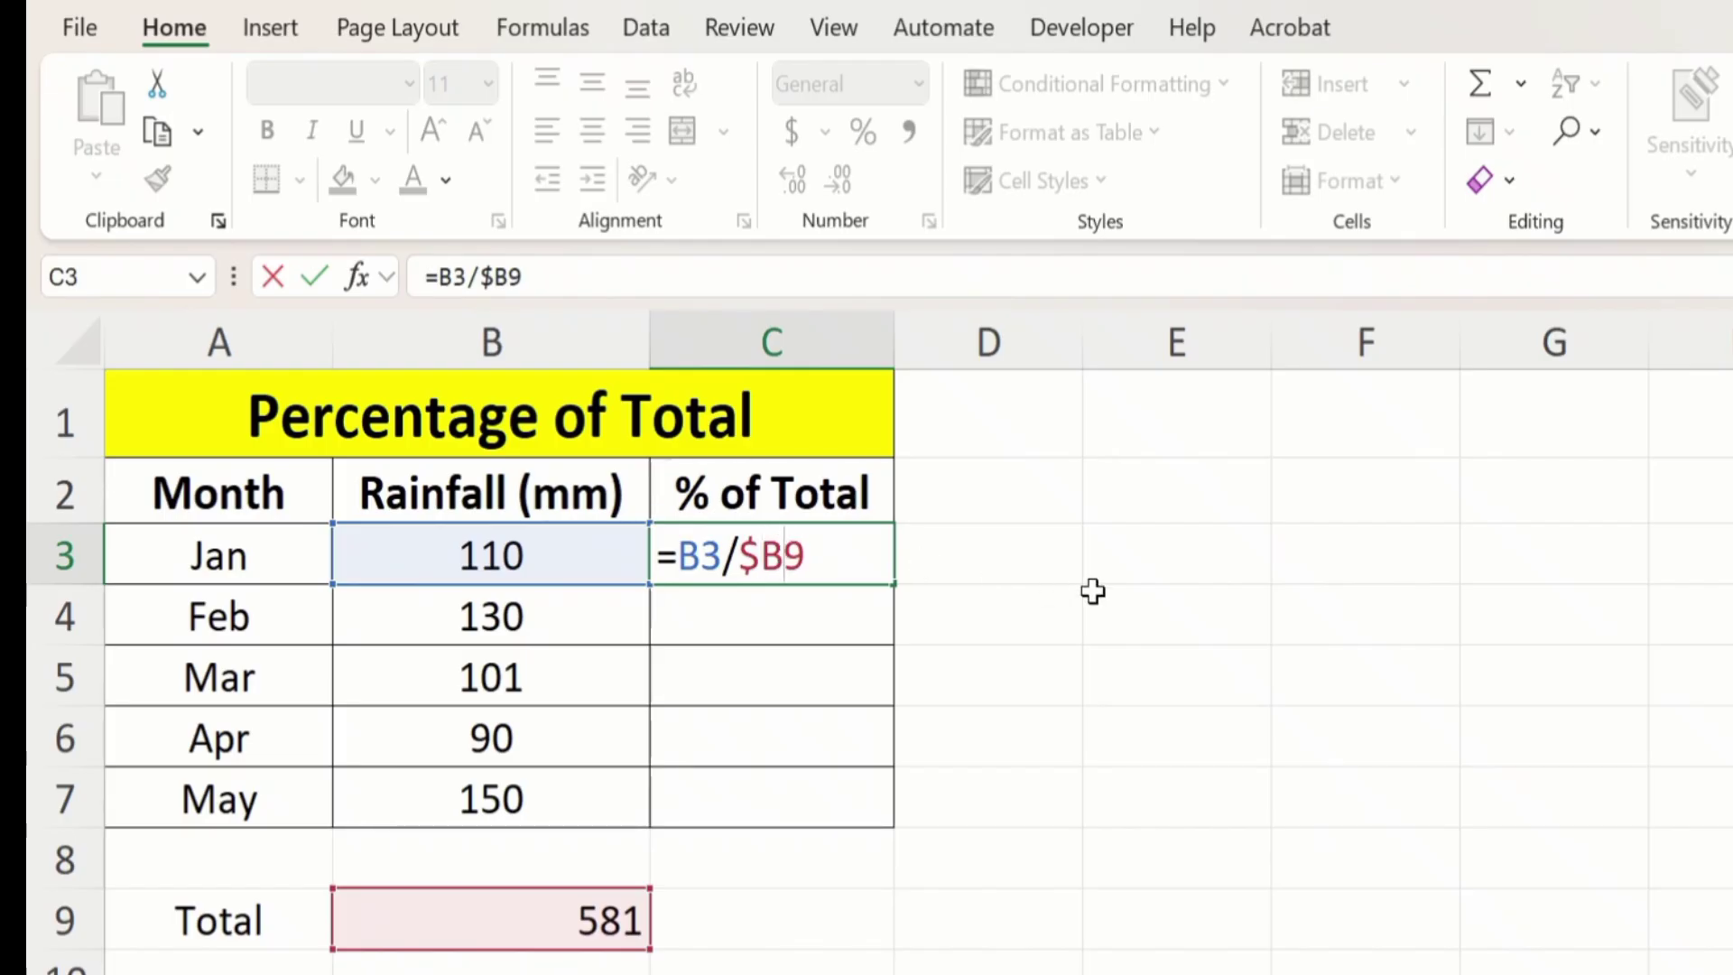
{"action": "type", "text": "$"}
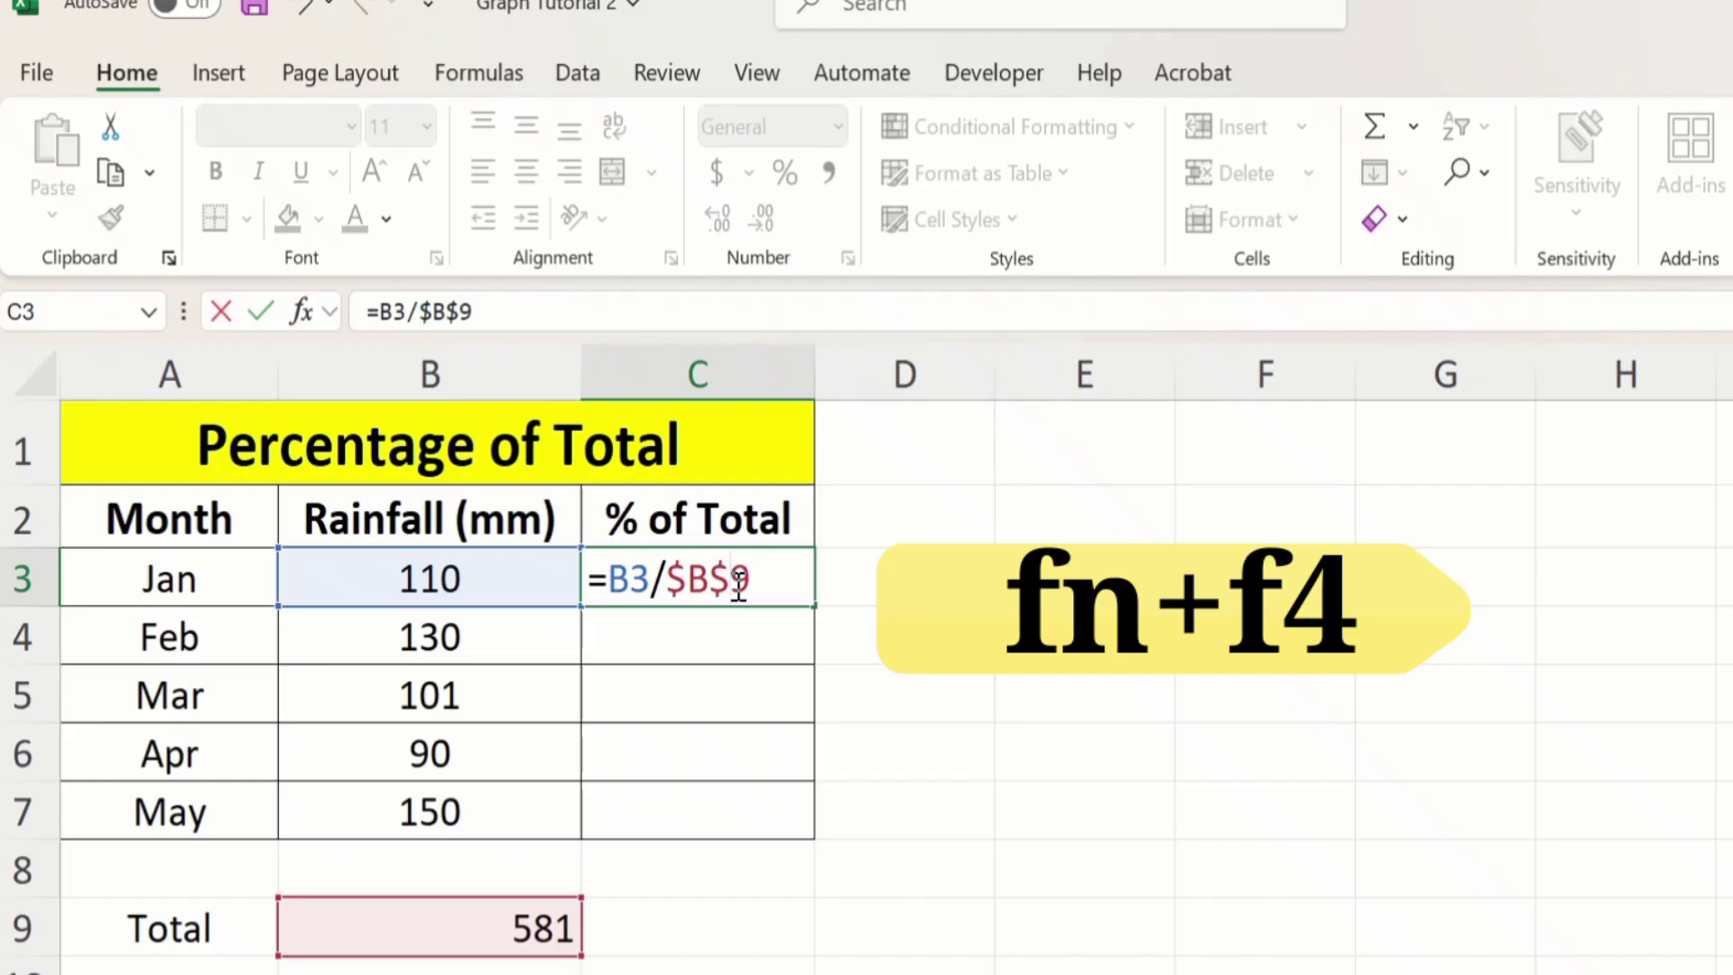
{"action": "left_click", "coordinate": [739, 583]}
{"action": "key", "text": "BackSpace"}
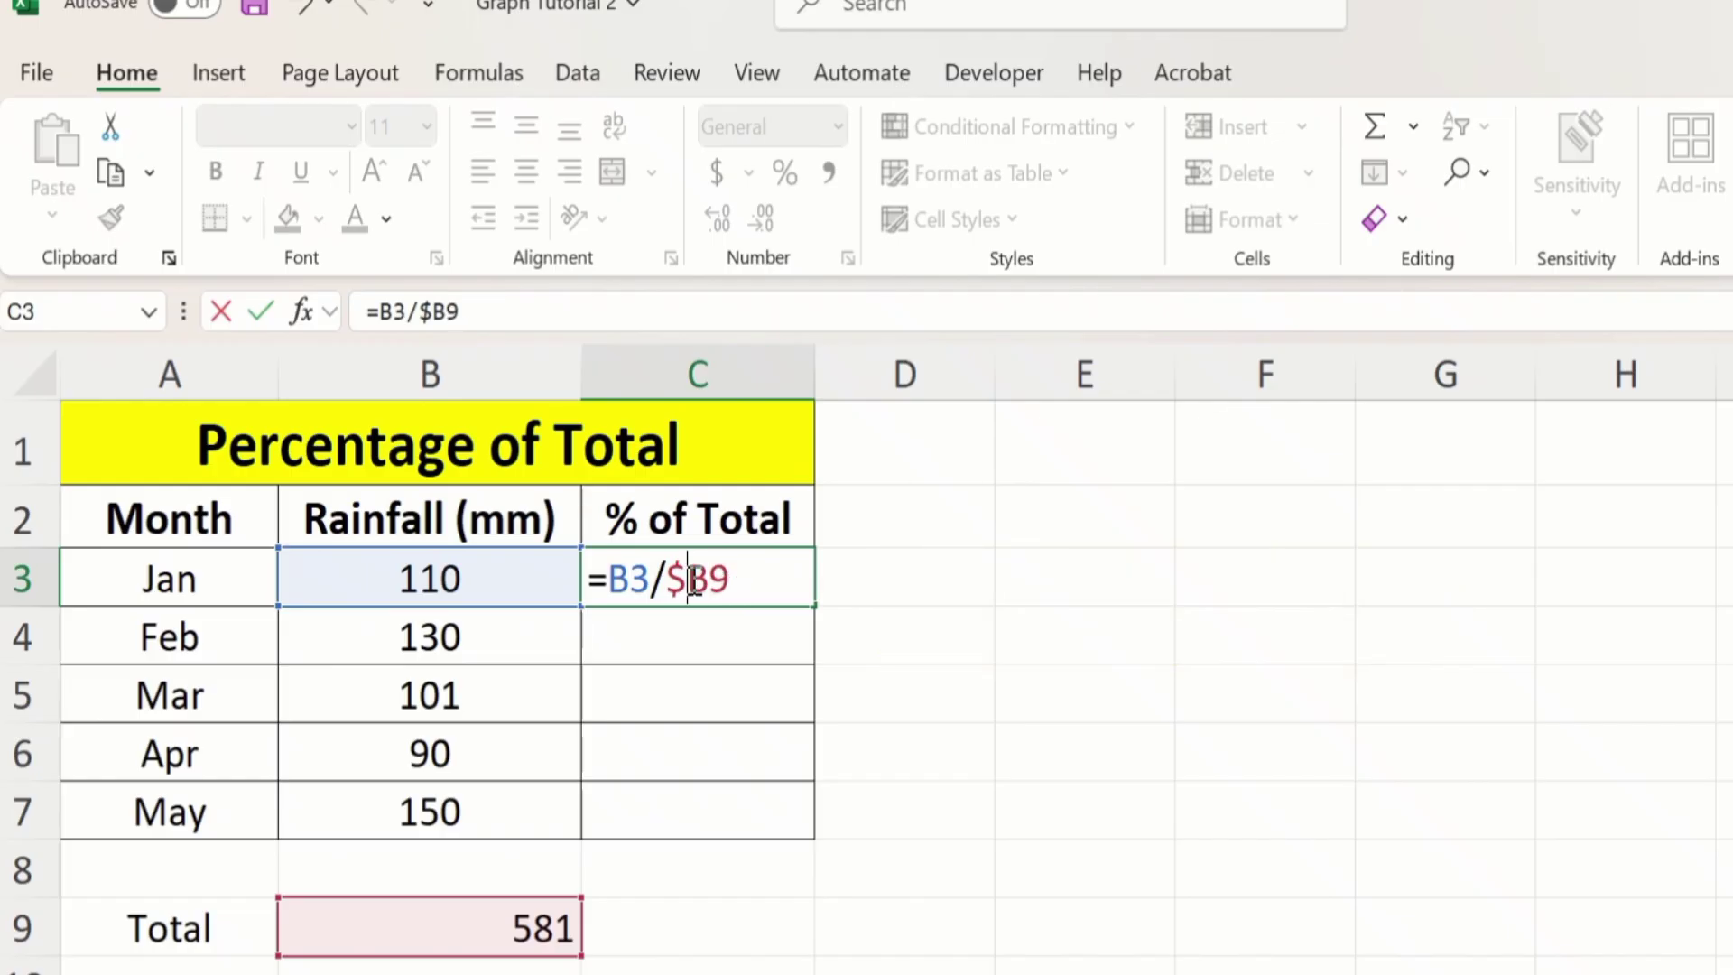
{"action": "key", "text": "BackSpace"}
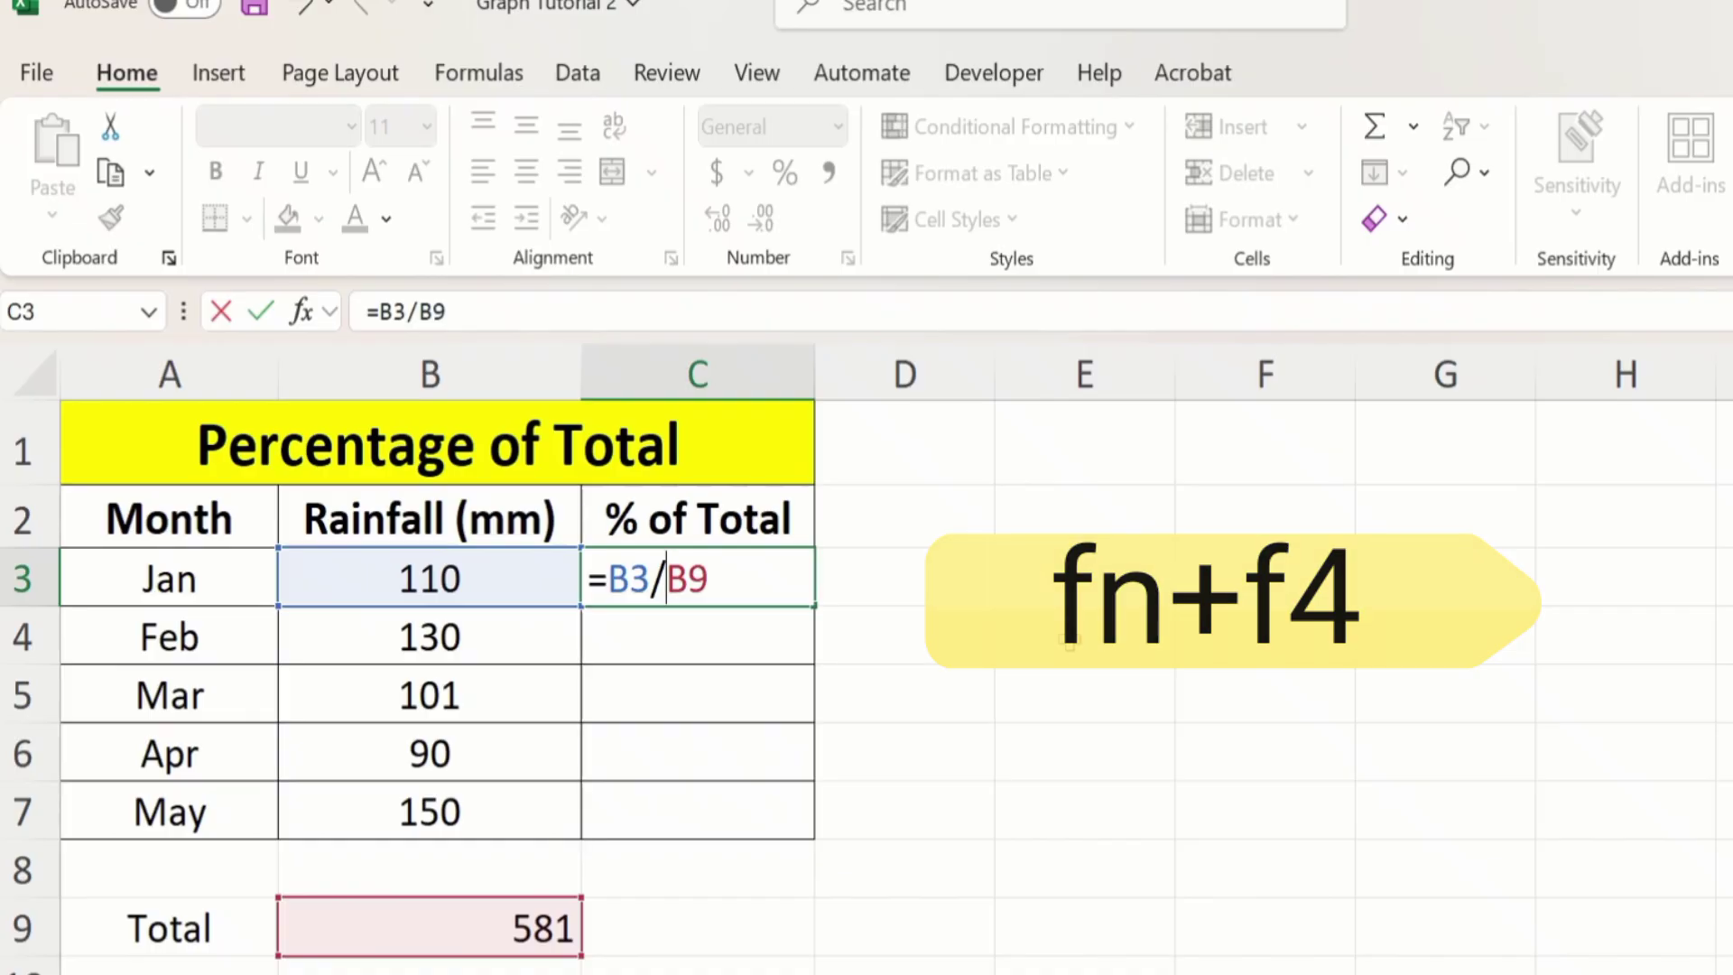
- Make the total's reference absolute so the formula in C3 reads =B3/$B$9, and commit it
{"action": "key", "text": "F4"}
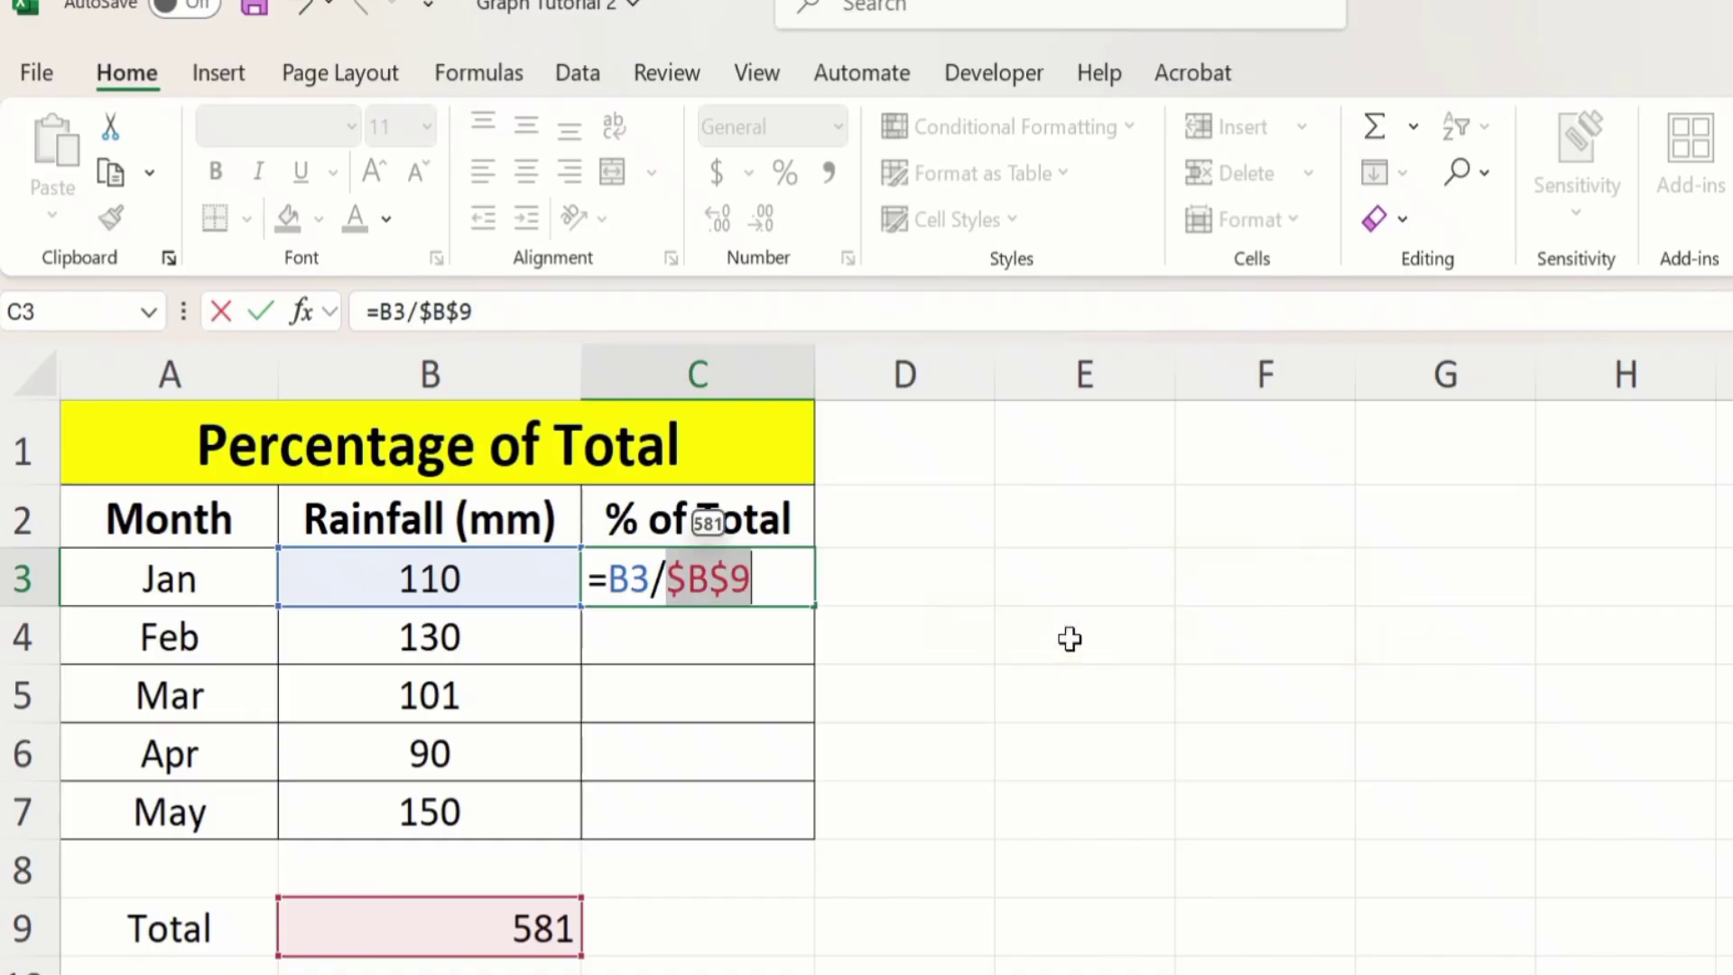
{"action": "left_click", "coordinate": [789, 578]}
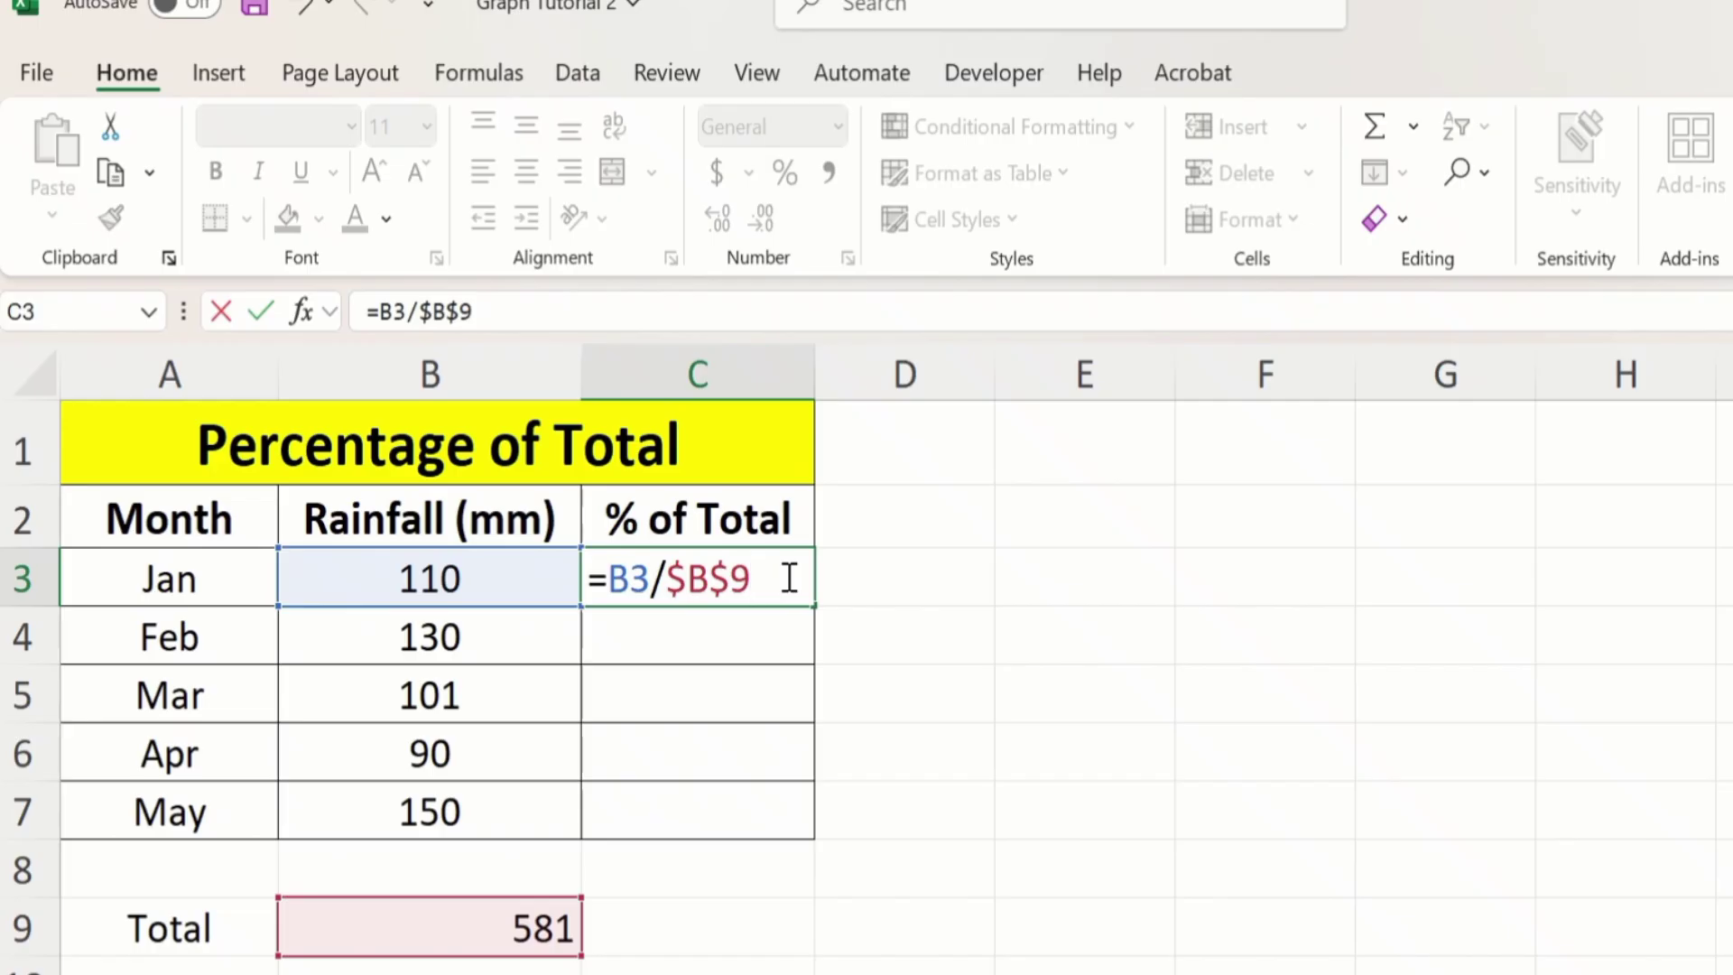
{"action": "key", "text": "Return"}
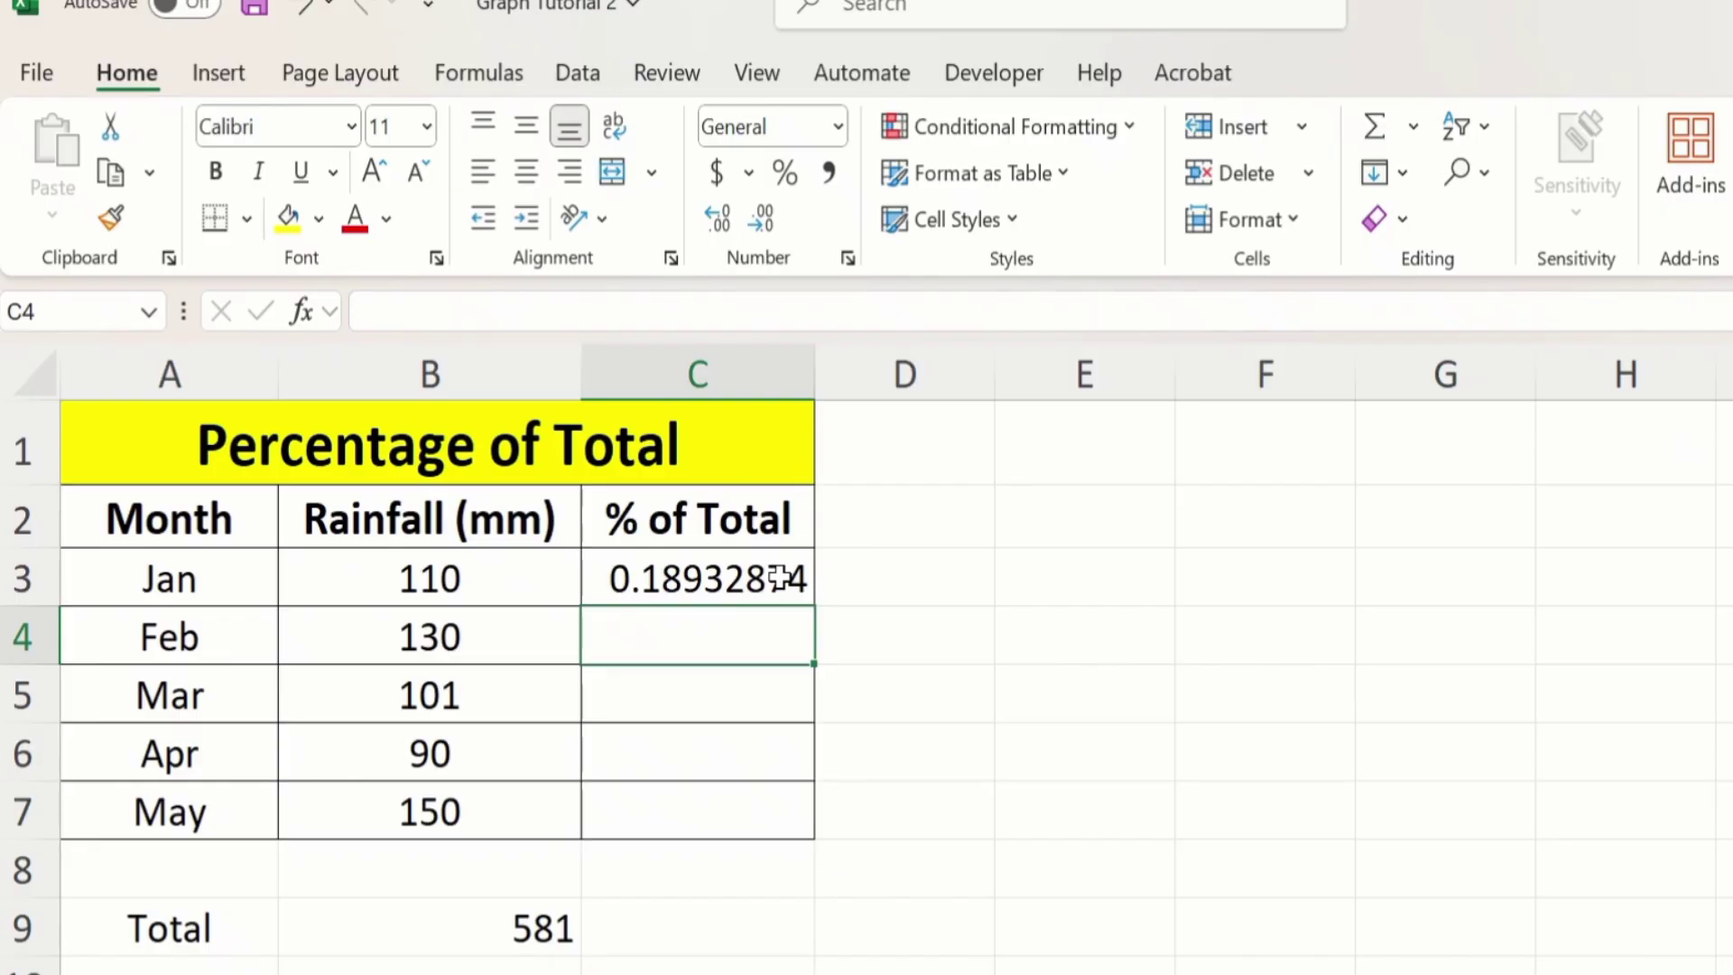
- Fill the January formula from C3 down through C7 for the remaining months
{"action": "left_click", "coordinate": [779, 577]}
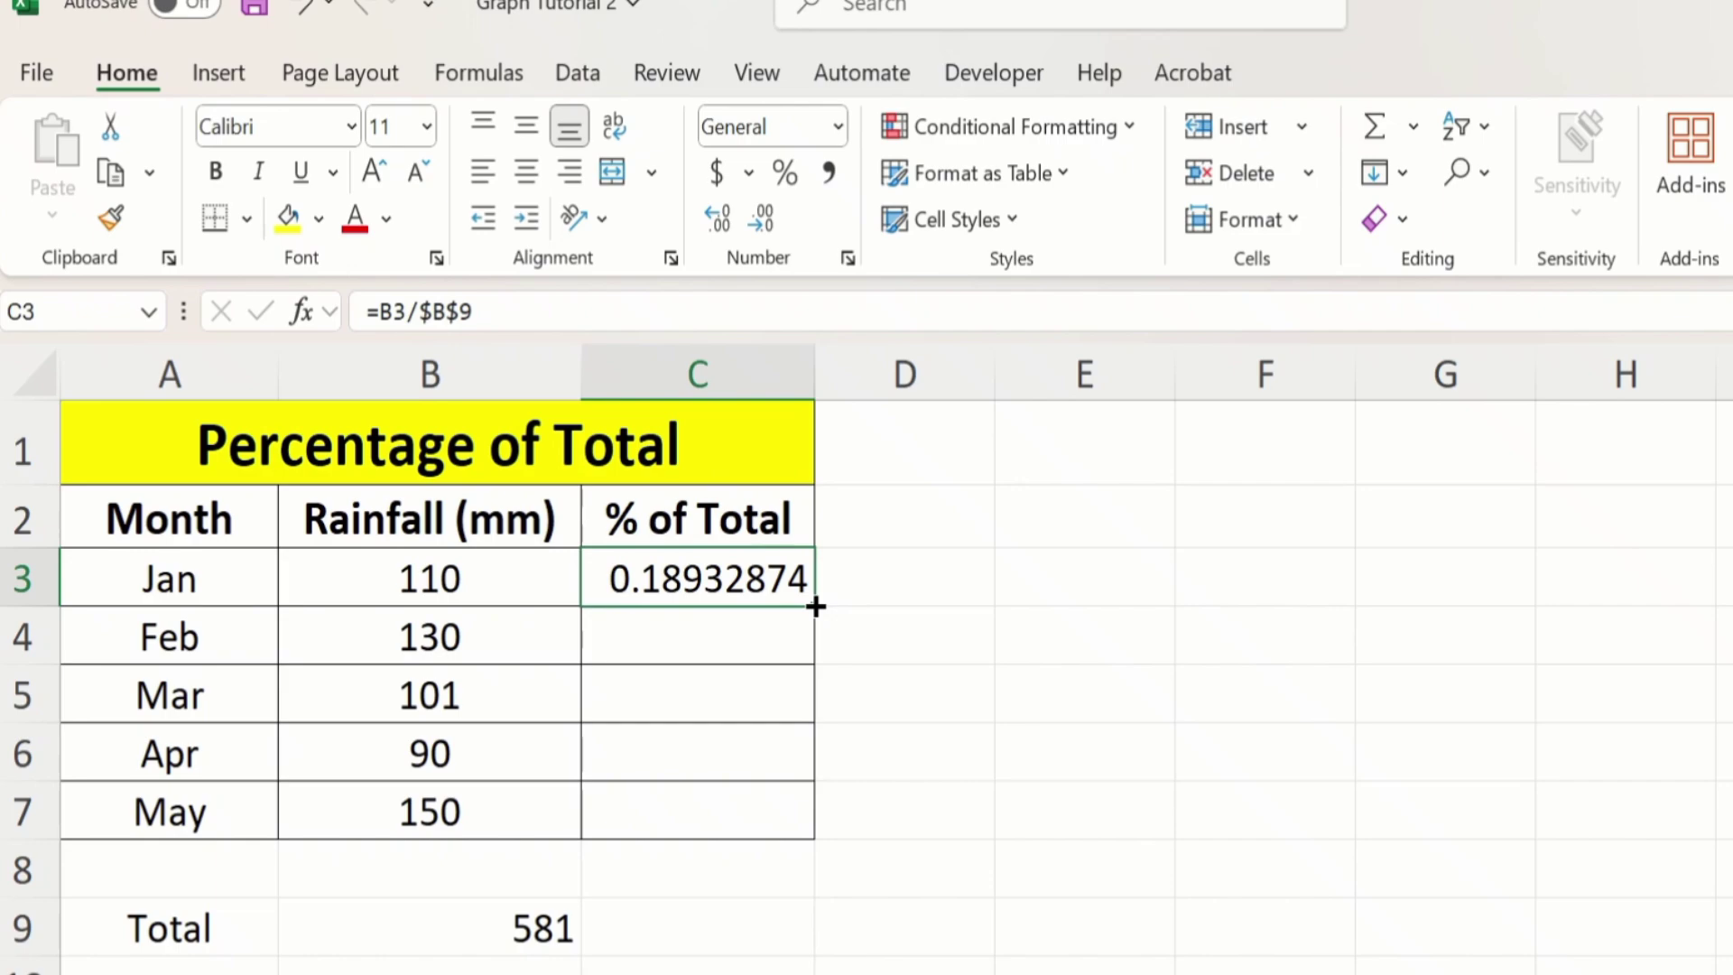
{"action": "left_click_drag", "start_coordinate": [816, 607], "coordinate": [809, 816]}
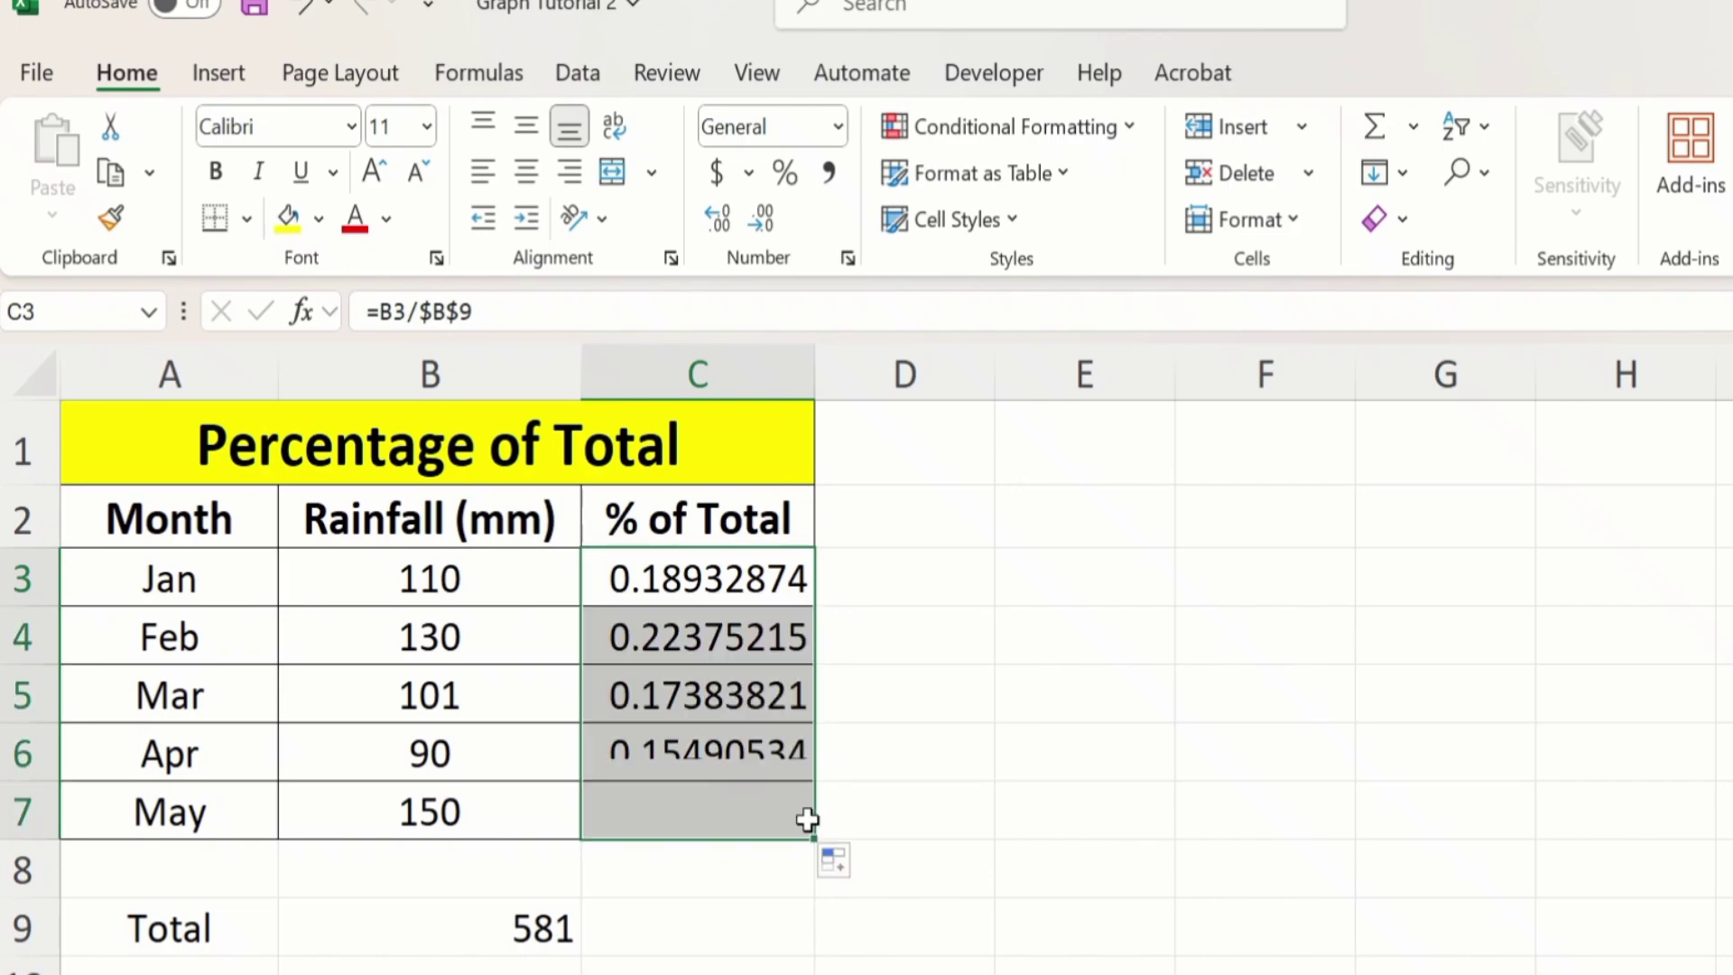
{"action": "left_click", "coordinate": [1002, 710]}
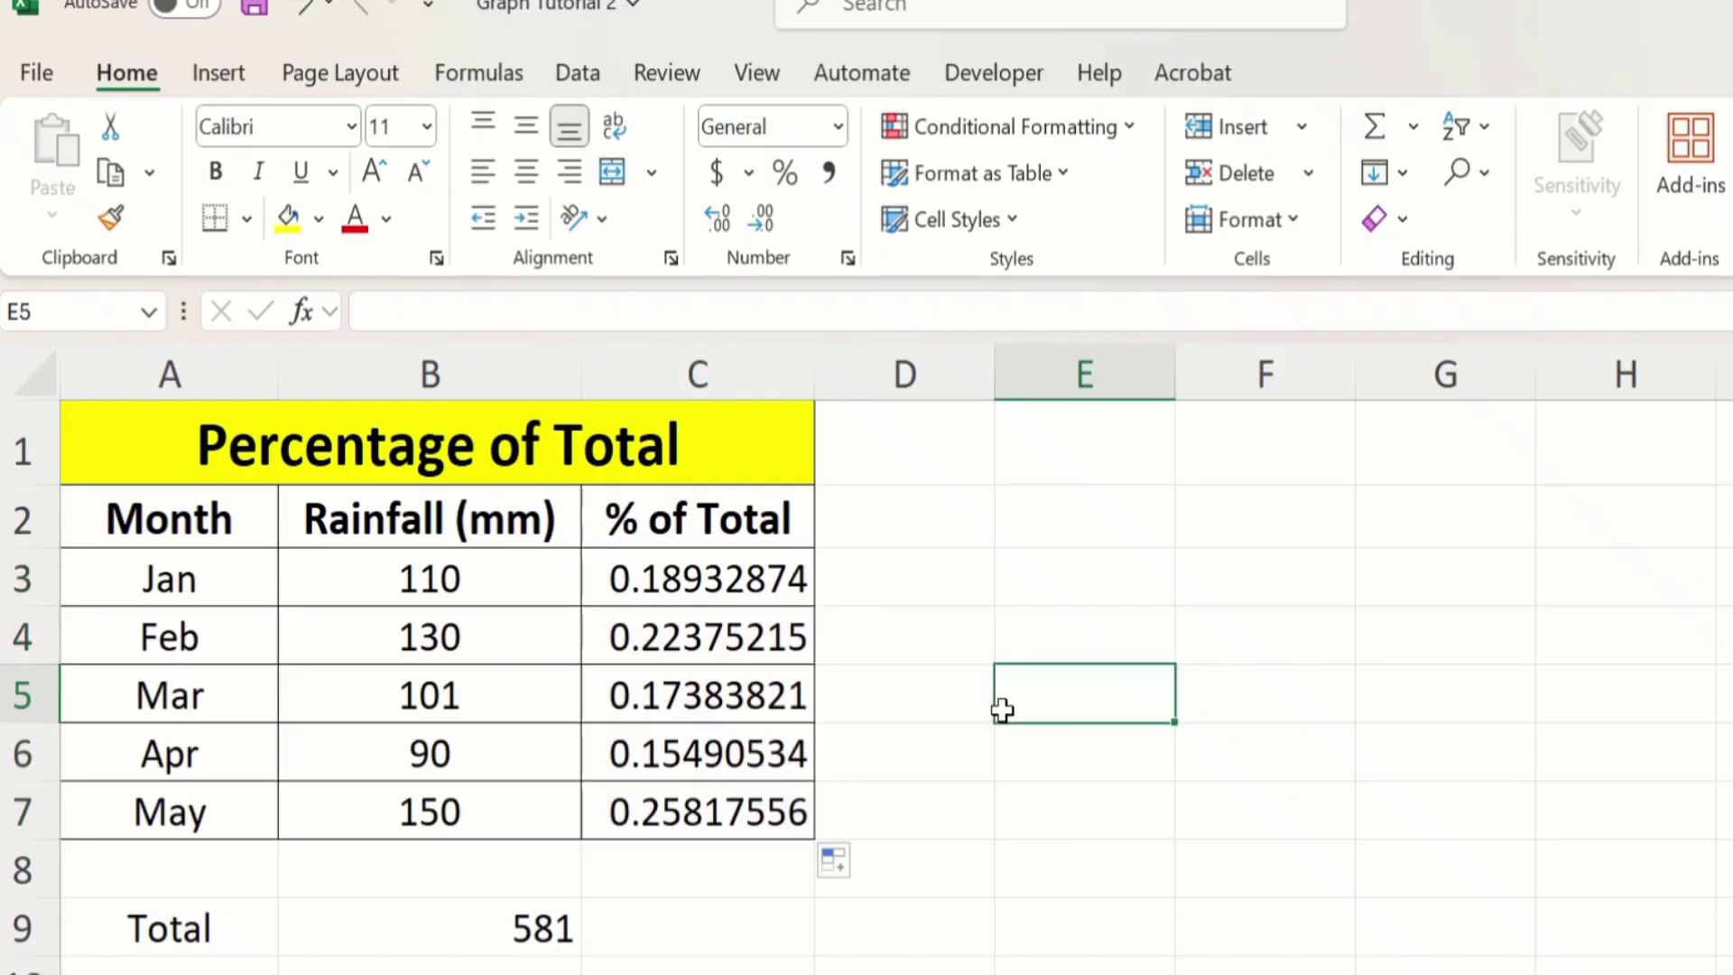
- Format the % of Total values in C3:C7 as percentages with two decimal places
{"action": "left_click", "coordinate": [720, 812]}
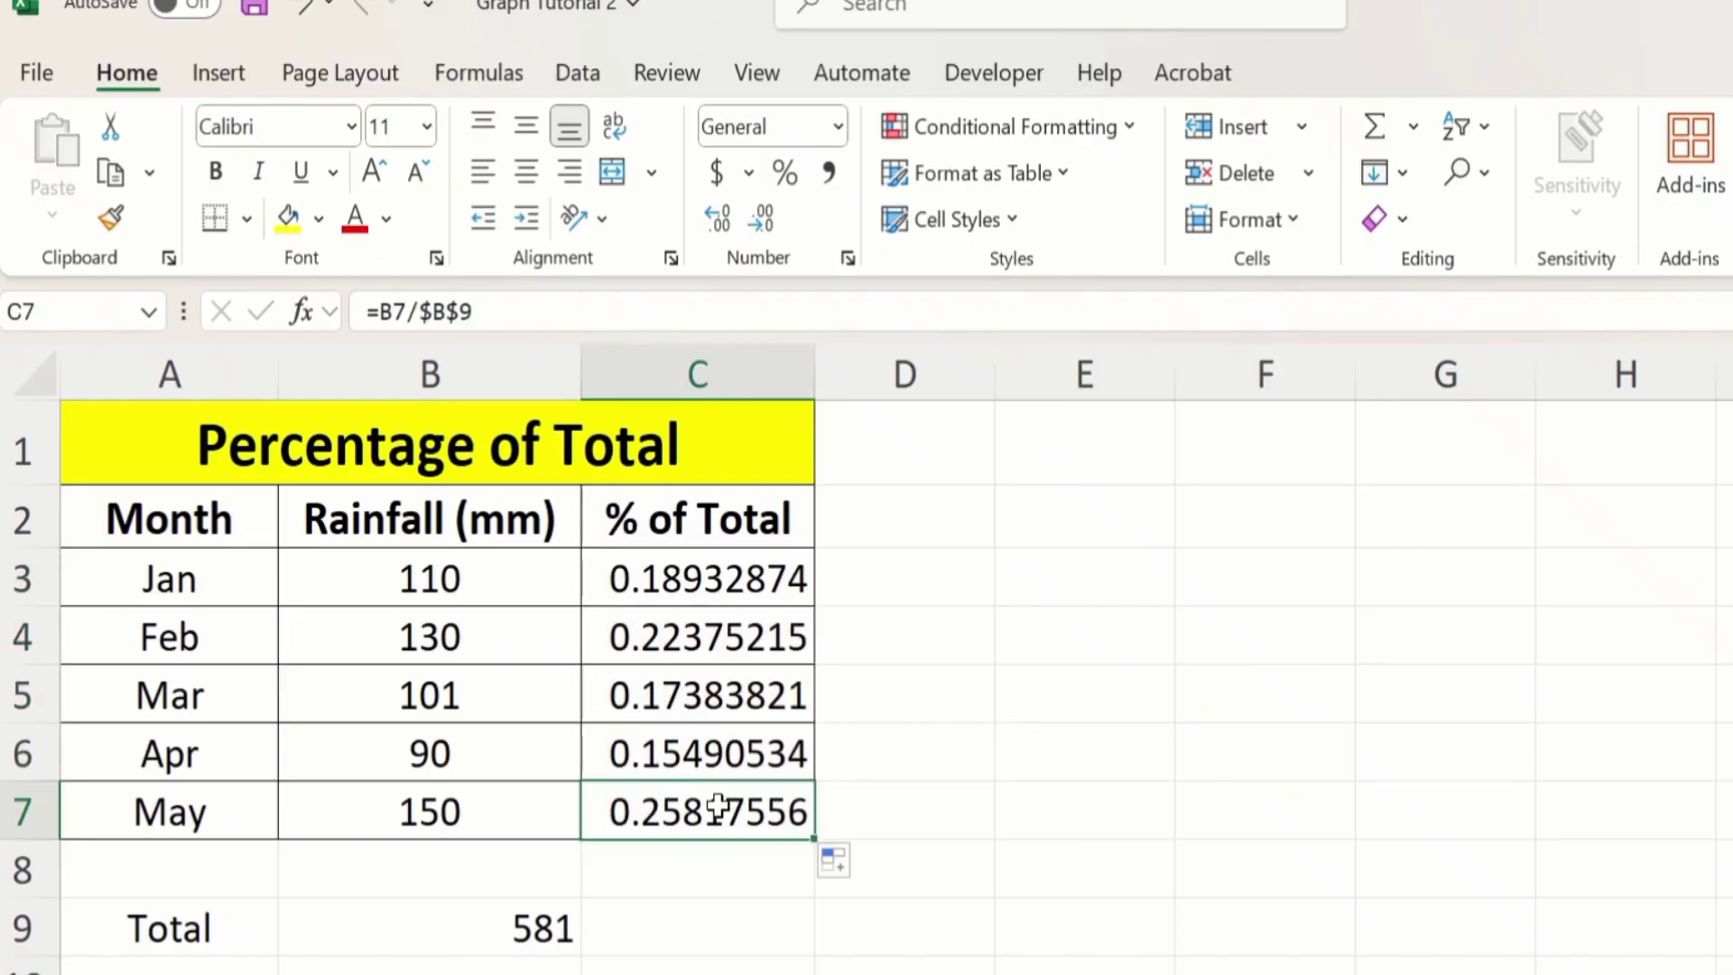
{"action": "left_click_drag", "start_coordinate": [719, 808], "coordinate": [700, 593]}
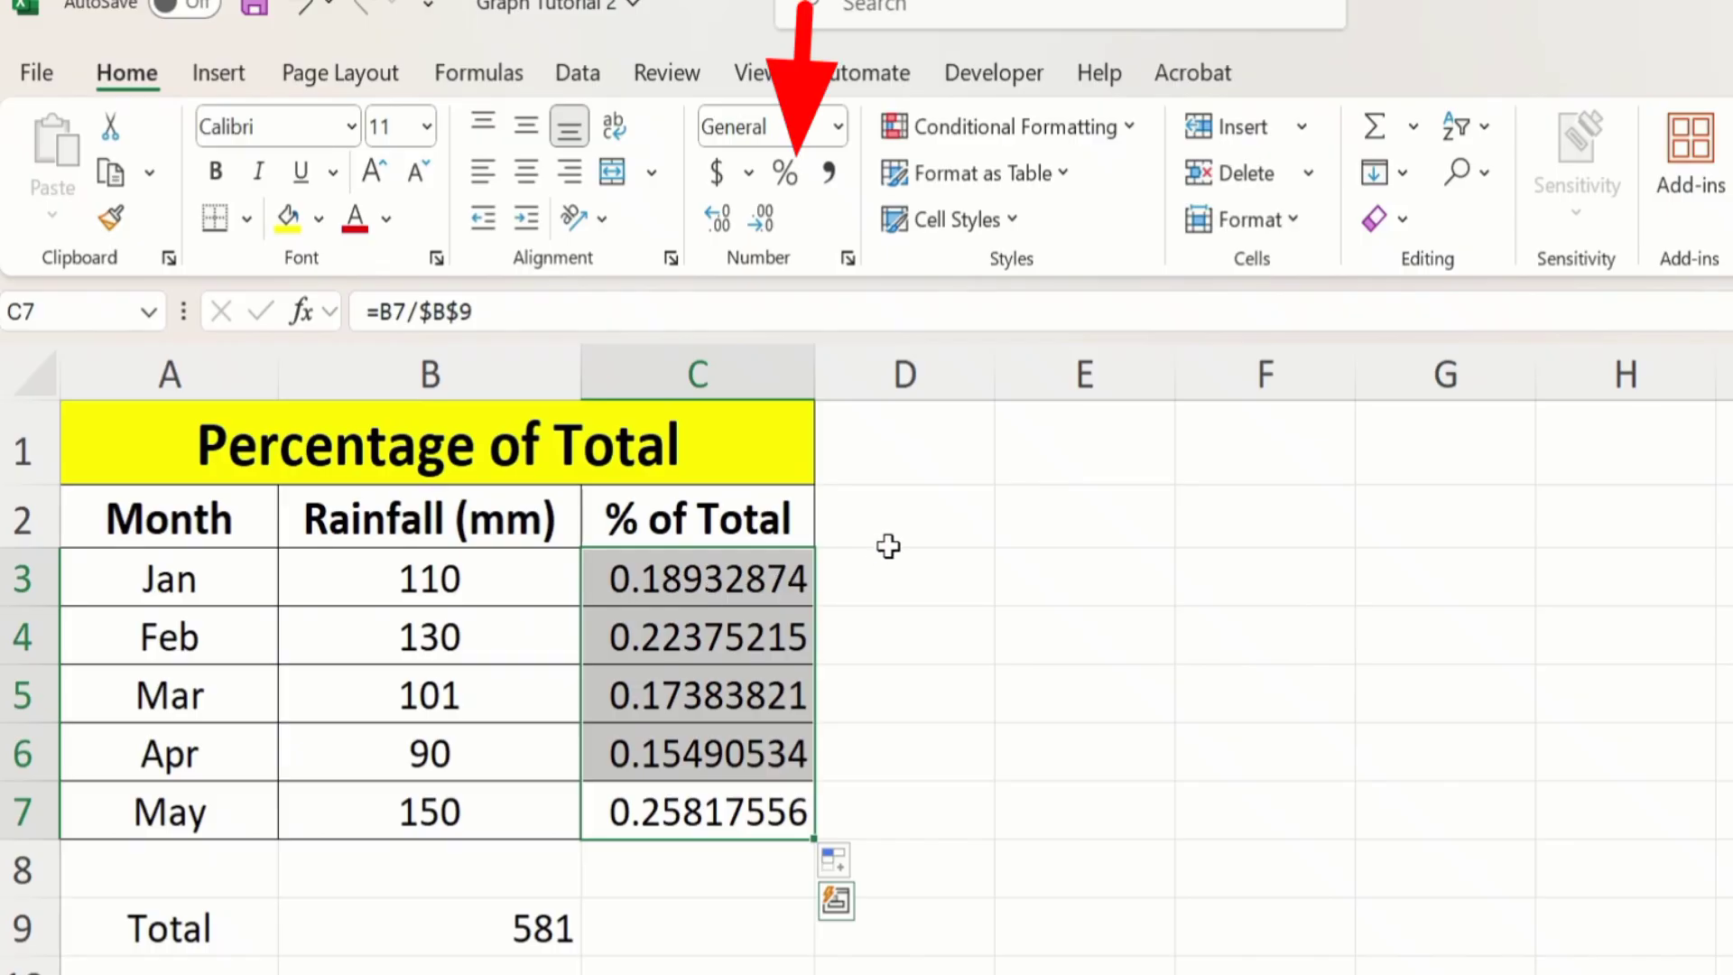
{"action": "left_click", "coordinate": [788, 181]}
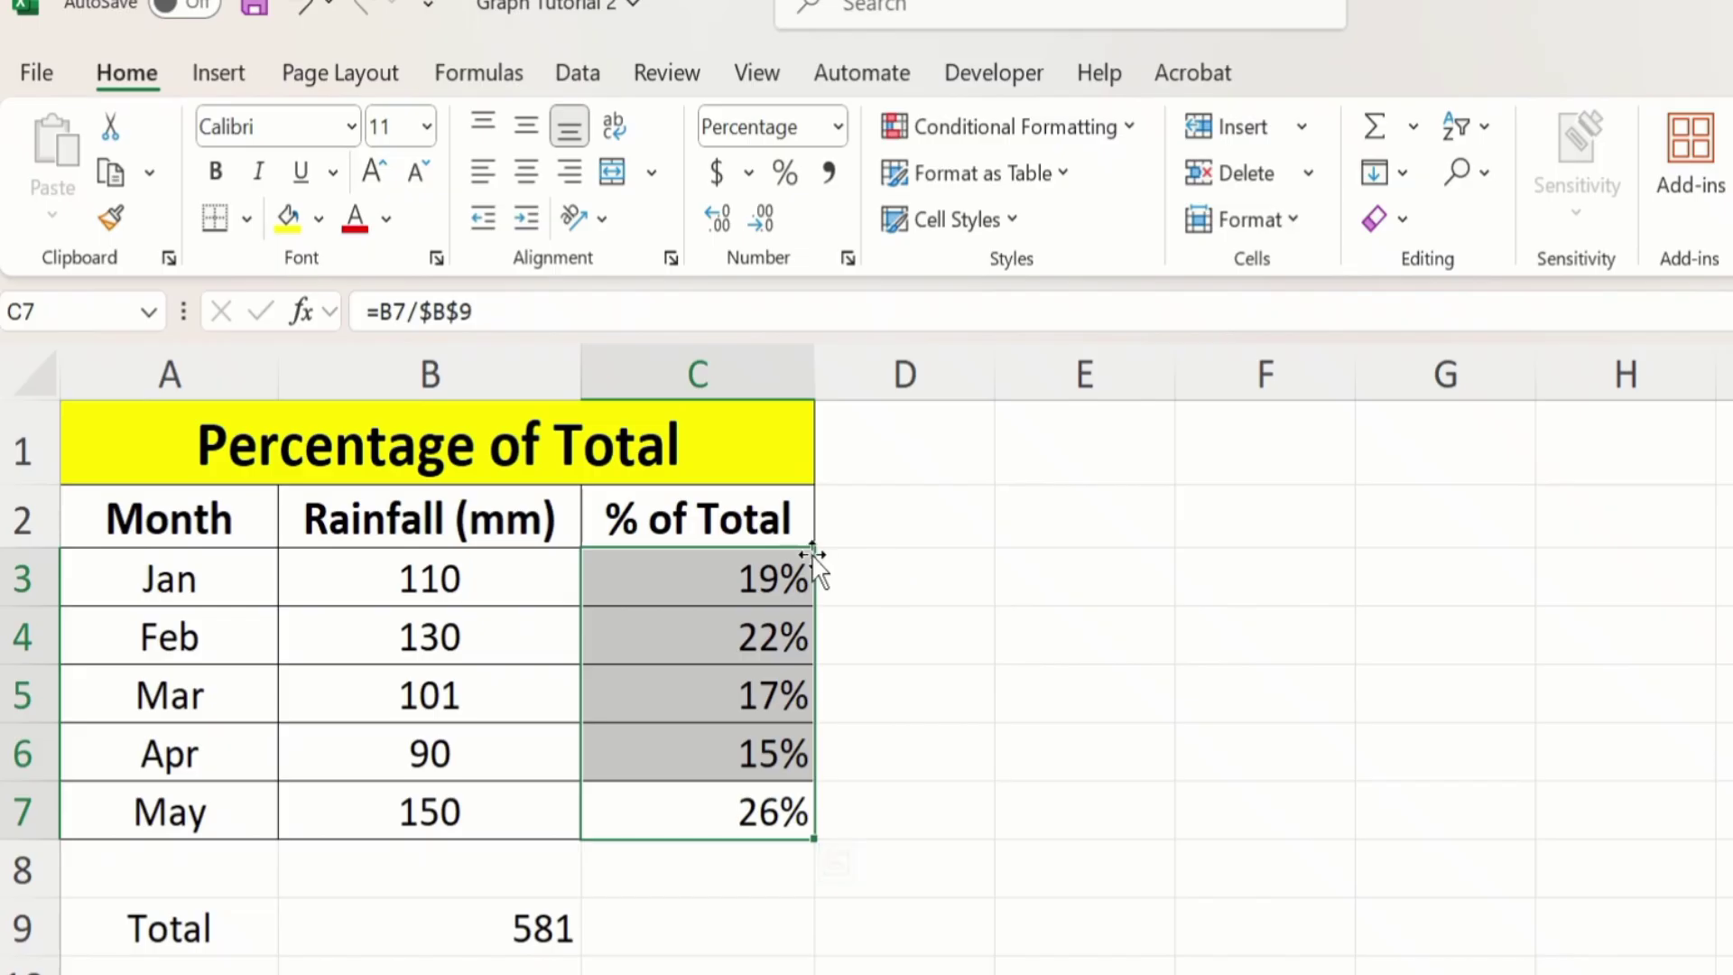
{"action": "left_click", "coordinate": [717, 221]}
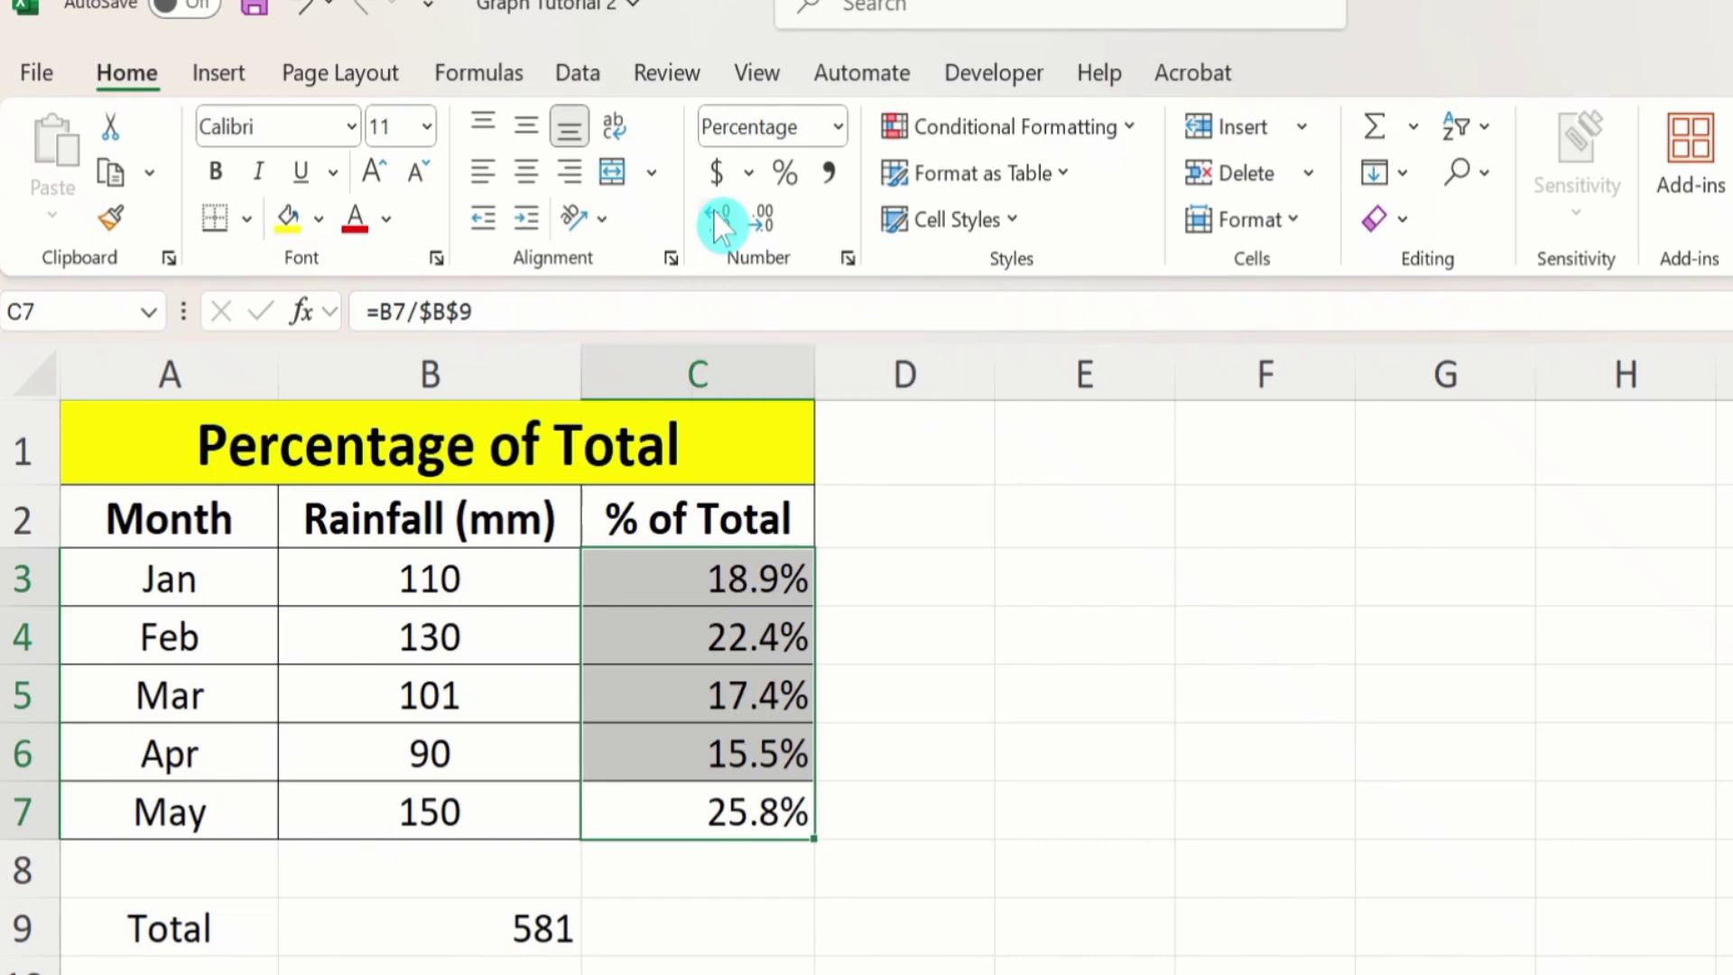
{"action": "left_click", "coordinate": [602, 217]}
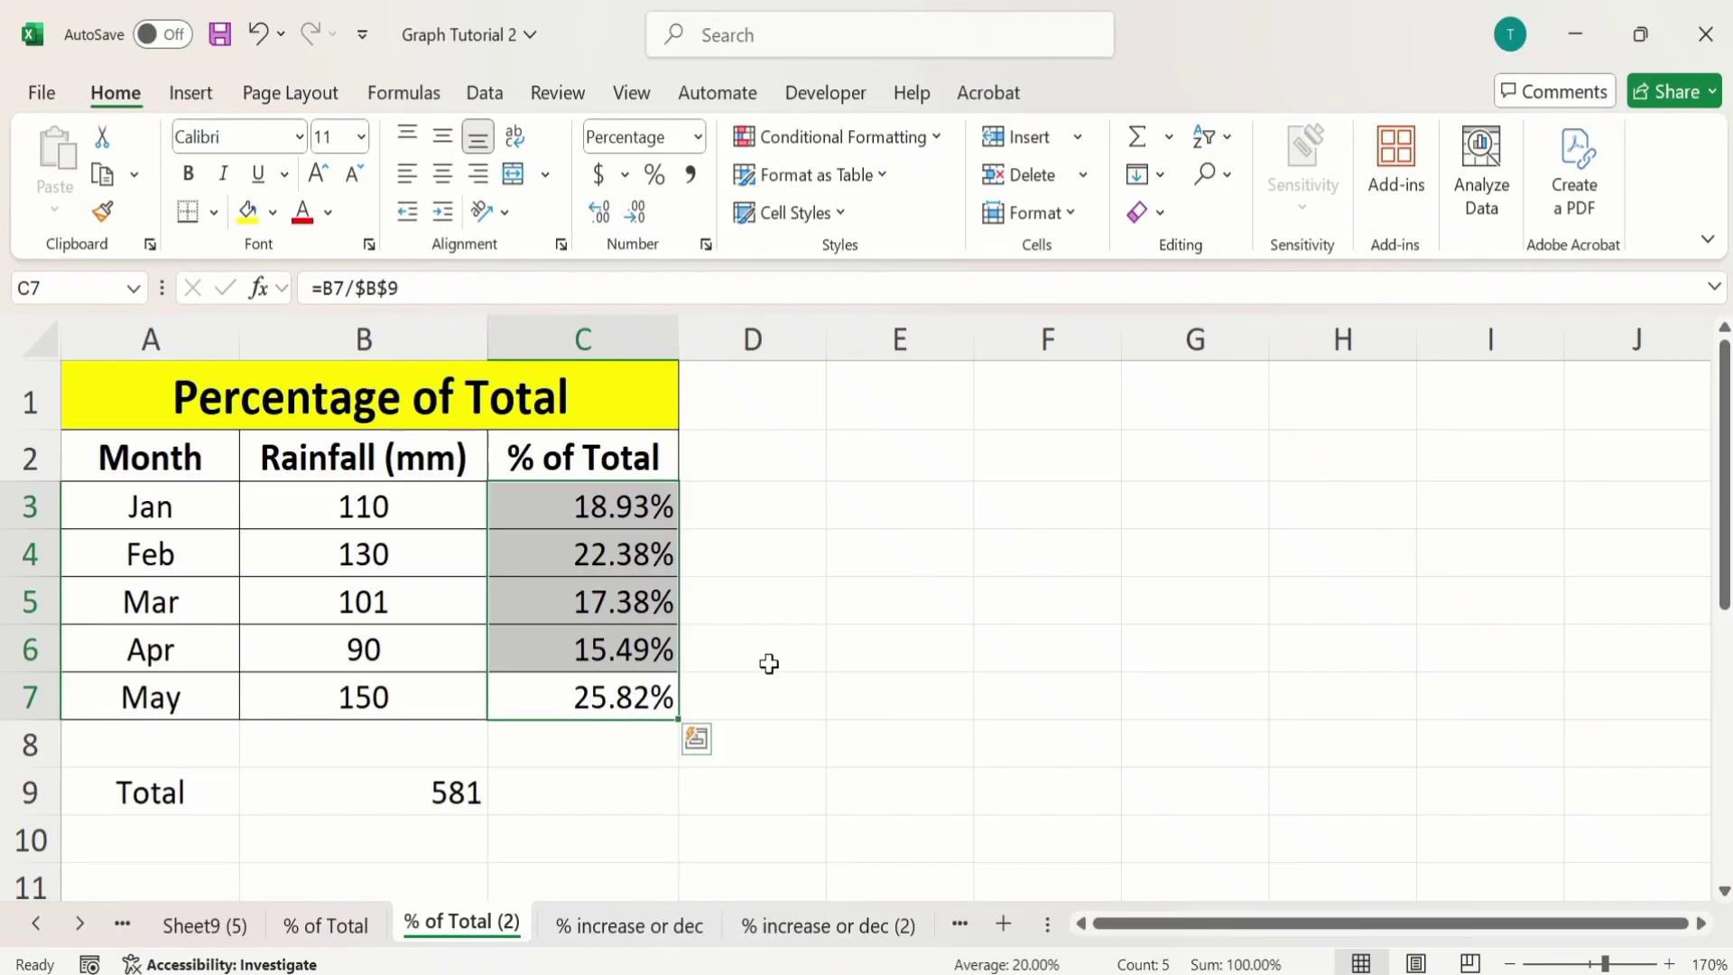
{"action": "left_click", "coordinate": [767, 691]}
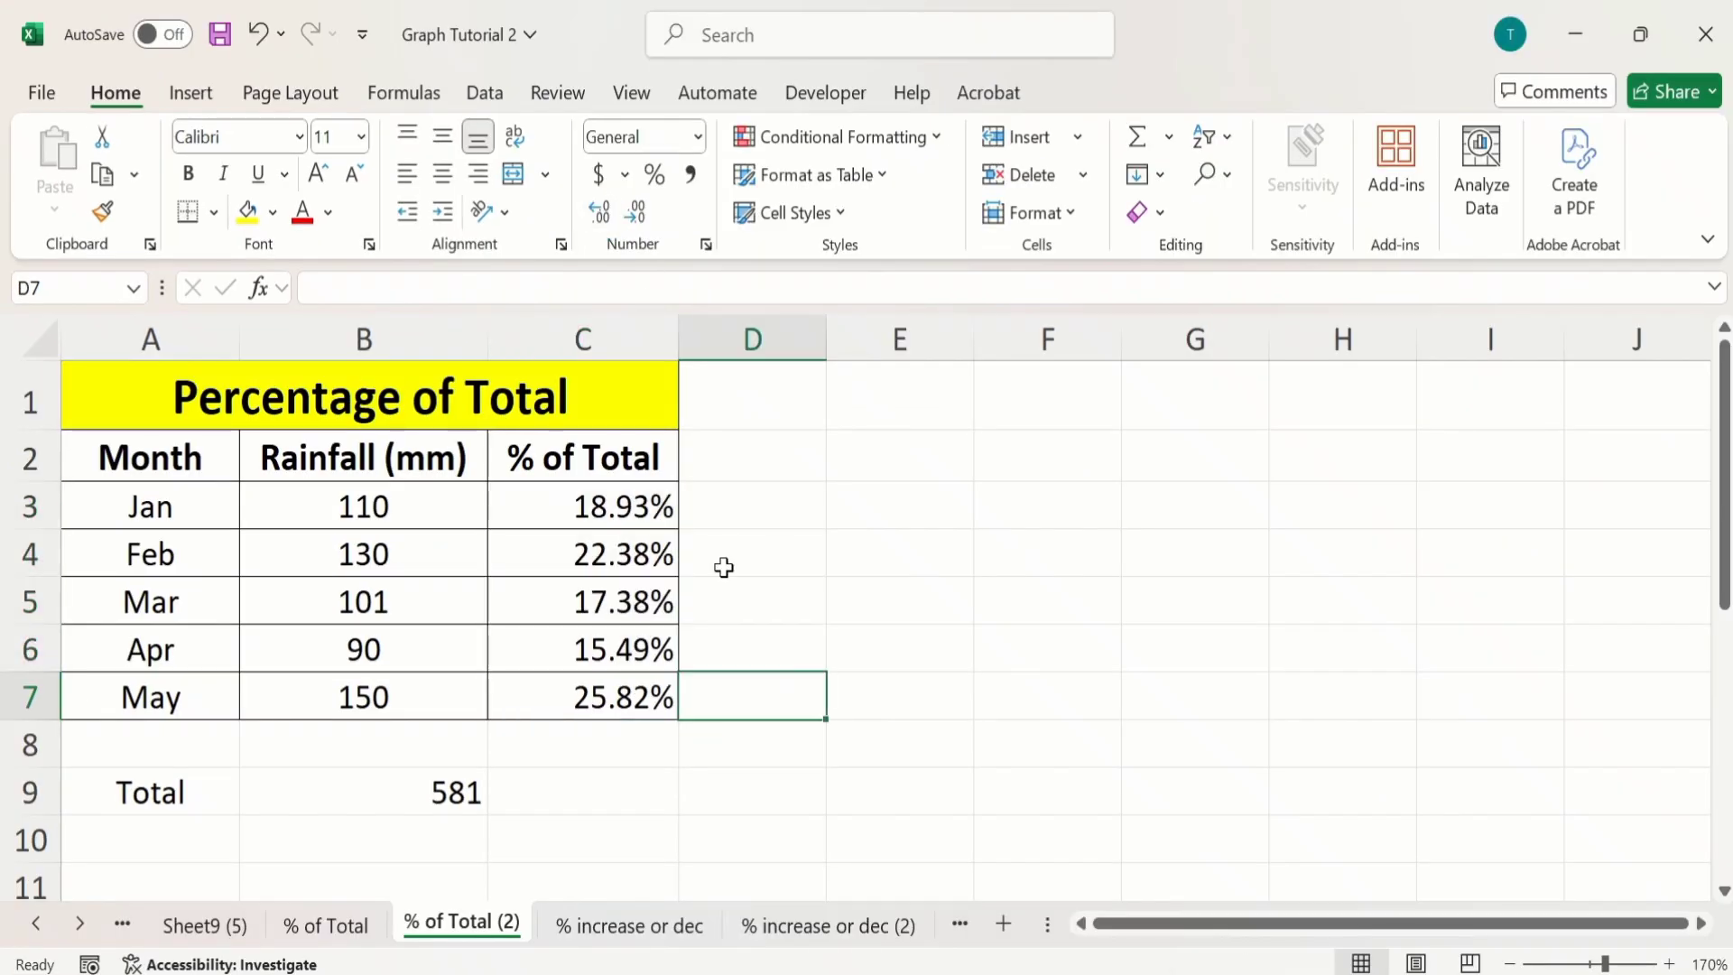